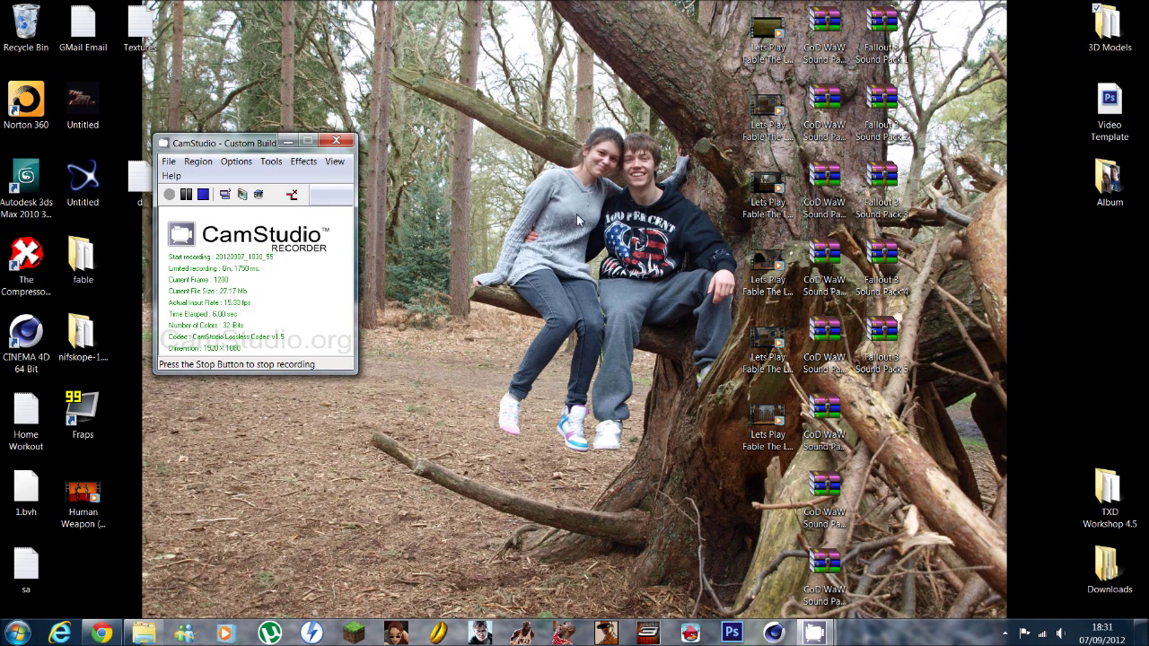
Step: Open the 3D Models desktop folder and go into its Slender folder
{"action": "double_click", "coordinate": [1111, 38]}
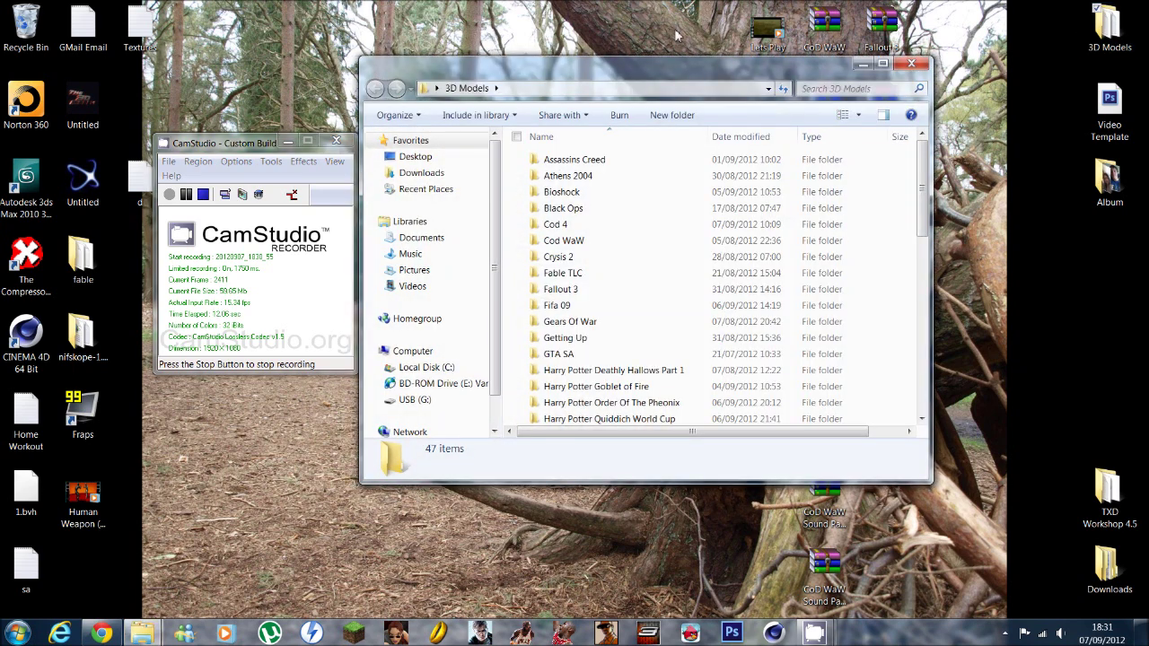
{"action": "left_click_drag", "start_coordinate": [691, 76], "coordinate": [723, 87]}
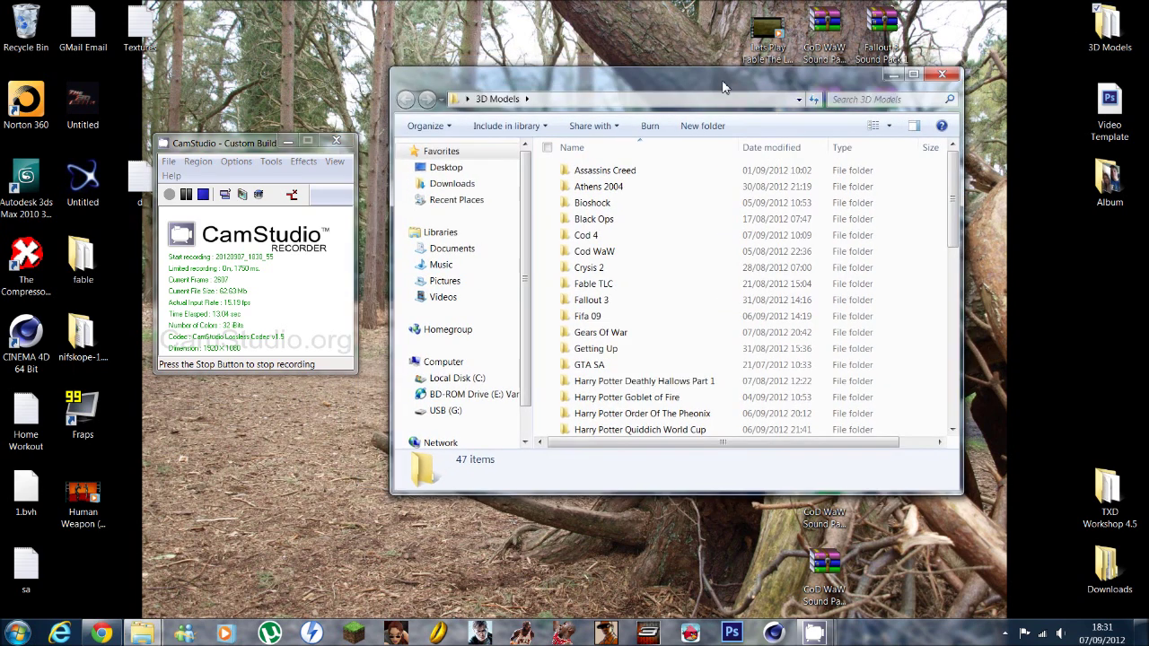
{"action": "left_click", "coordinate": [657, 314]}
{"action": "scroll", "coordinate": [658, 325], "scroll_direction": "down", "scroll_amount": 1}
{"action": "scroll", "coordinate": [658, 325], "scroll_direction": "down", "scroll_amount": 8}
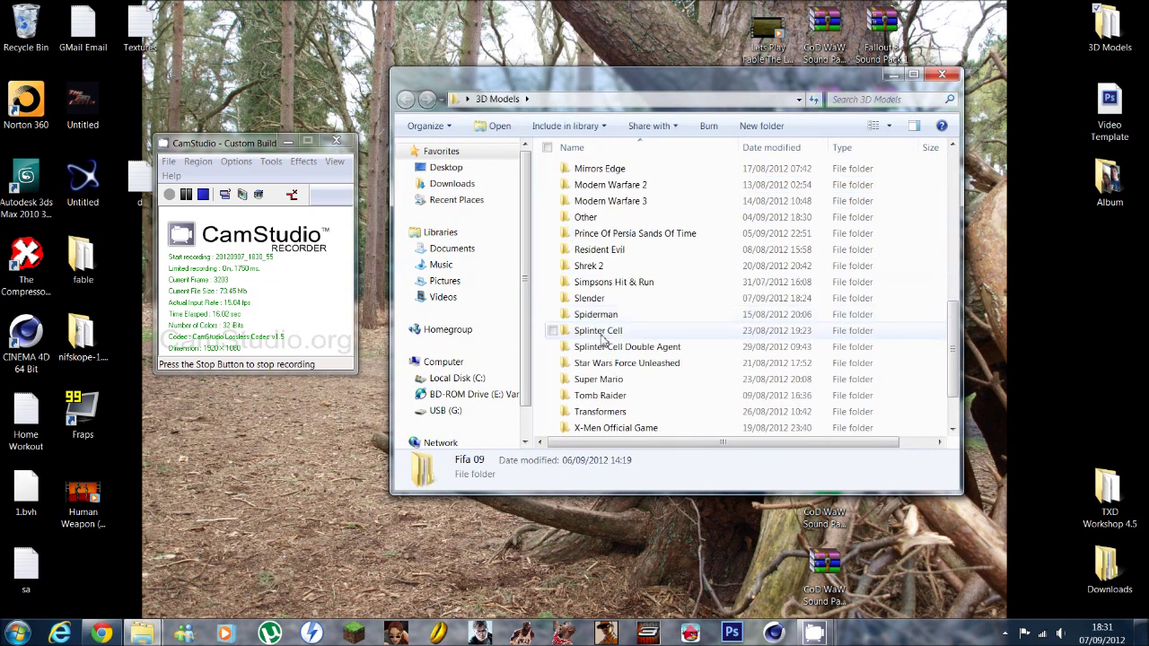
{"action": "double_click", "coordinate": [615, 300]}
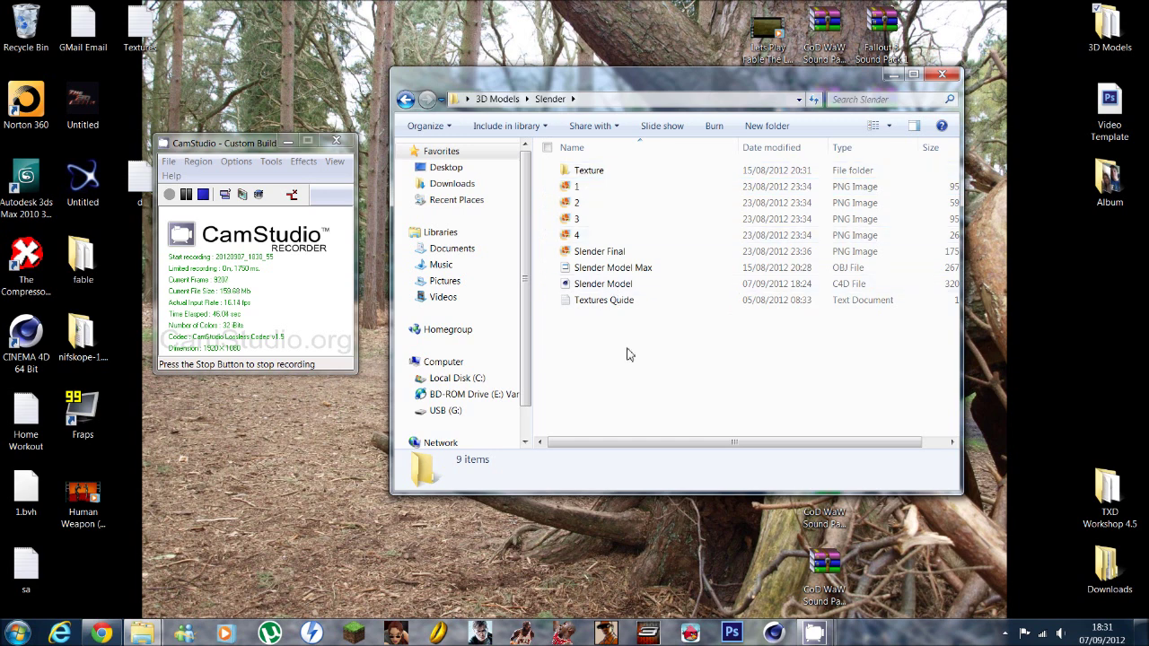
Step: Move Slender's Texture folder out onto the desktop
{"action": "left_click", "coordinate": [406, 99]}
{"action": "left_click", "coordinate": [427, 99]}
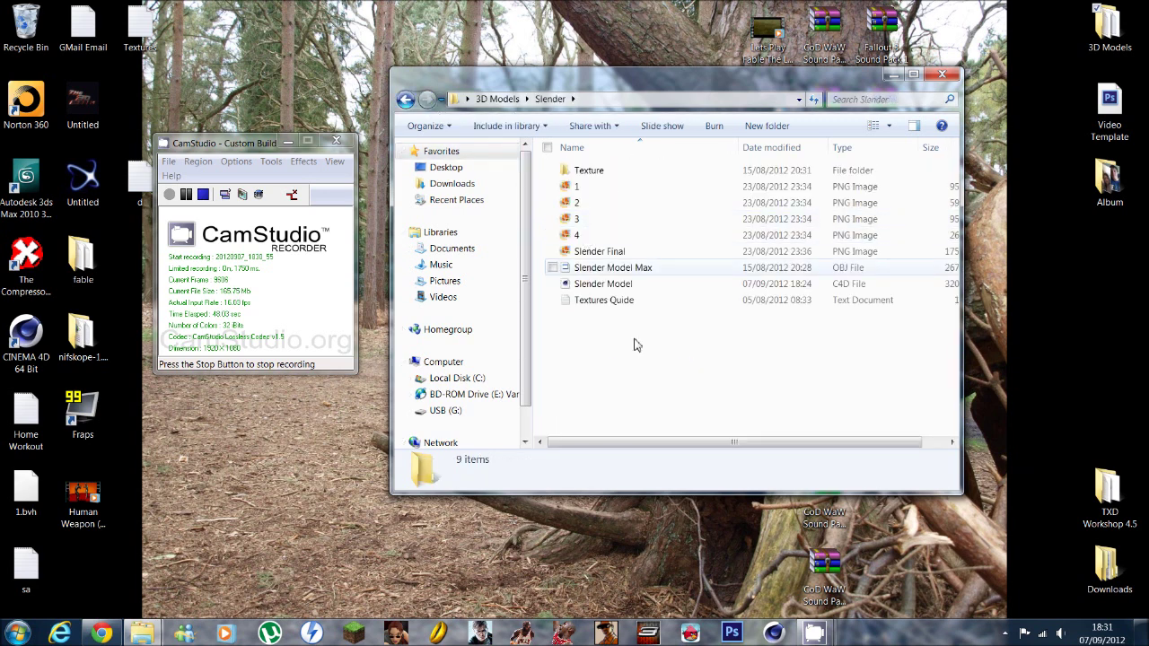
{"action": "left_click", "coordinate": [585, 173]}
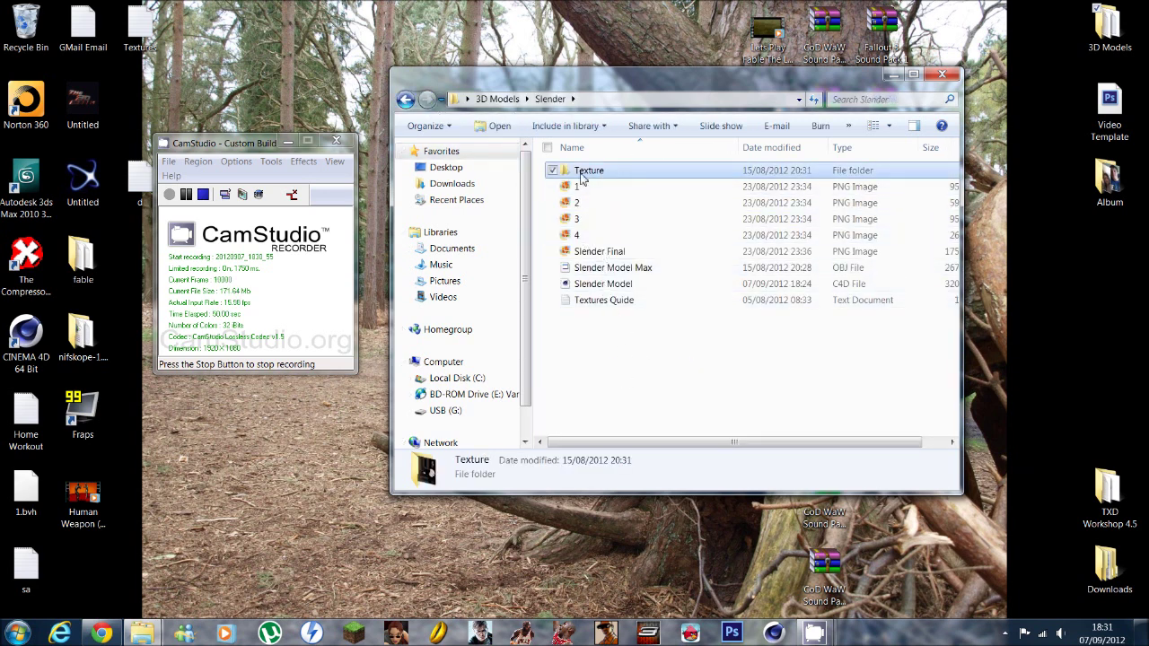
{"action": "left_click_drag", "start_coordinate": [587, 82], "coordinate": [793, 111]}
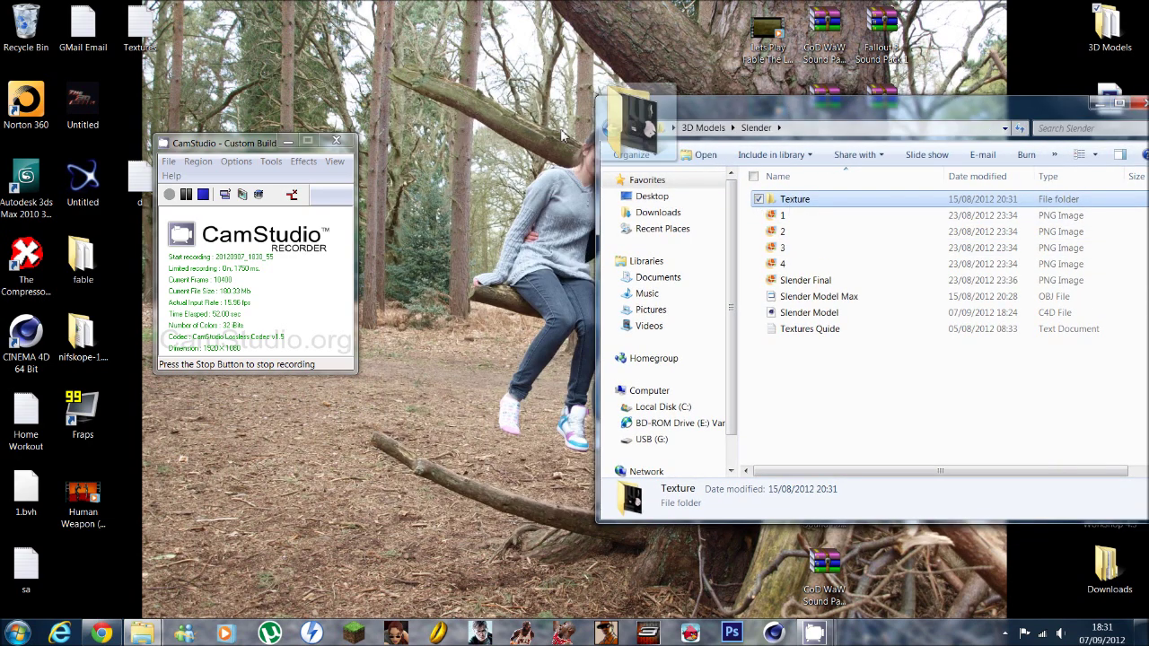
{"action": "left_click_drag", "start_coordinate": [563, 134], "coordinate": [422, 101]}
{"action": "left_click_drag", "start_coordinate": [804, 118], "coordinate": [670, 113]}
Step: Launch Slender Model in Cinema 4D, then move the Texture folder back into Slender
{"action": "double_click", "coordinate": [686, 293]}
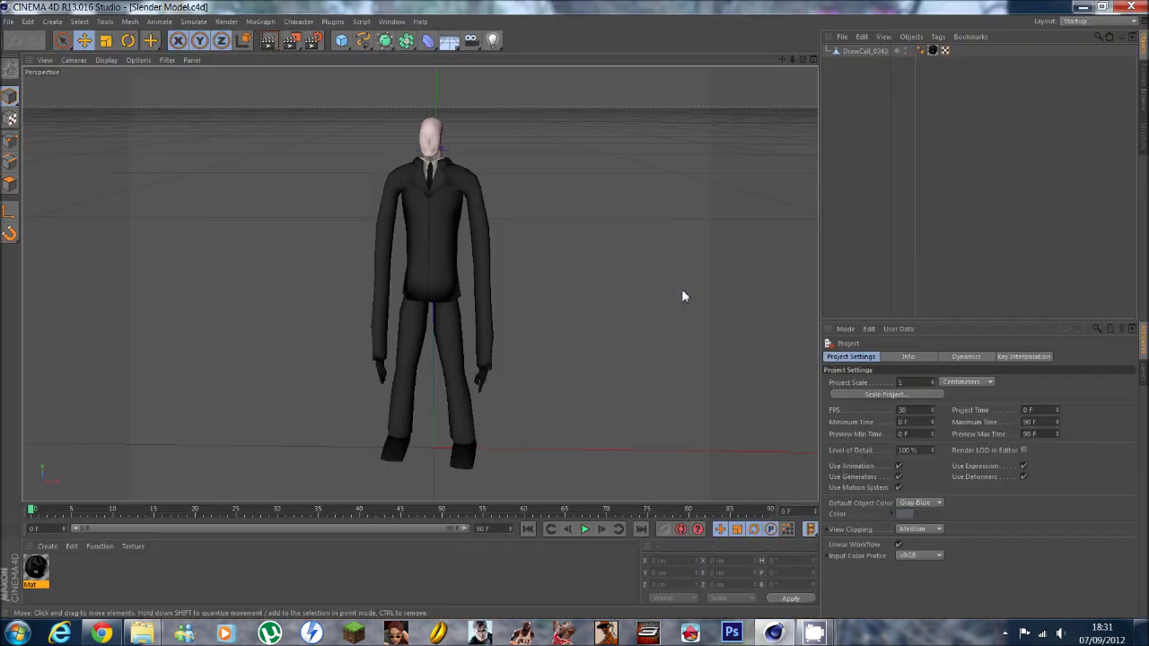
{"action": "double_click", "coordinate": [535, 9]}
{"action": "double_click", "coordinate": [539, 11]}
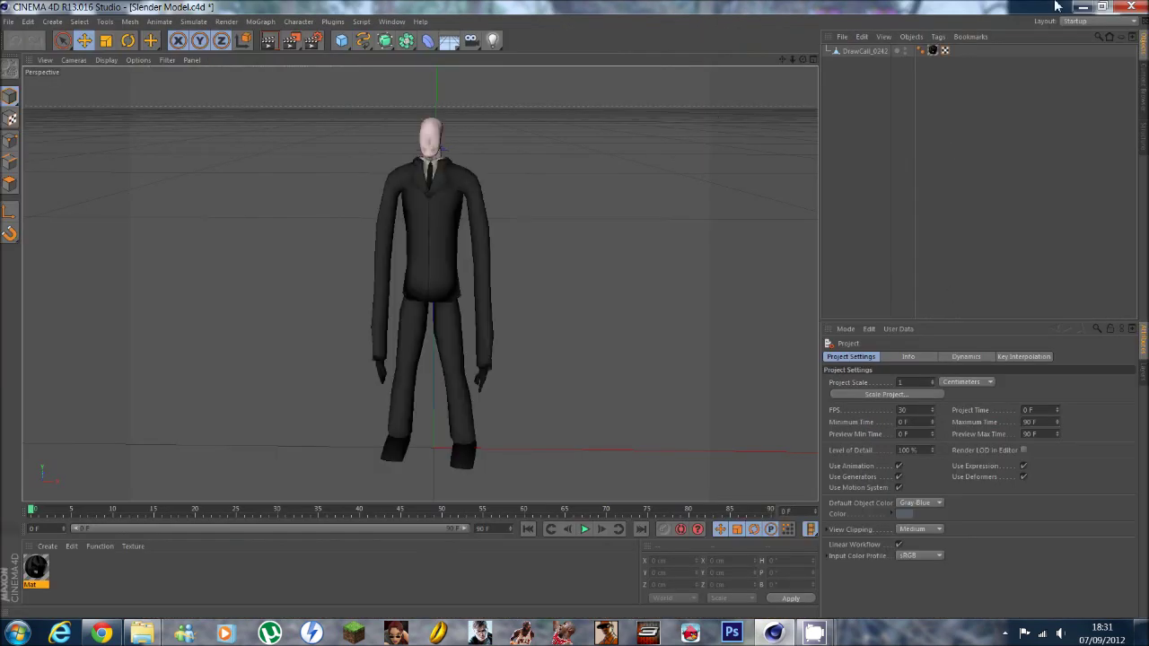
{"action": "left_click", "coordinate": [1082, 7]}
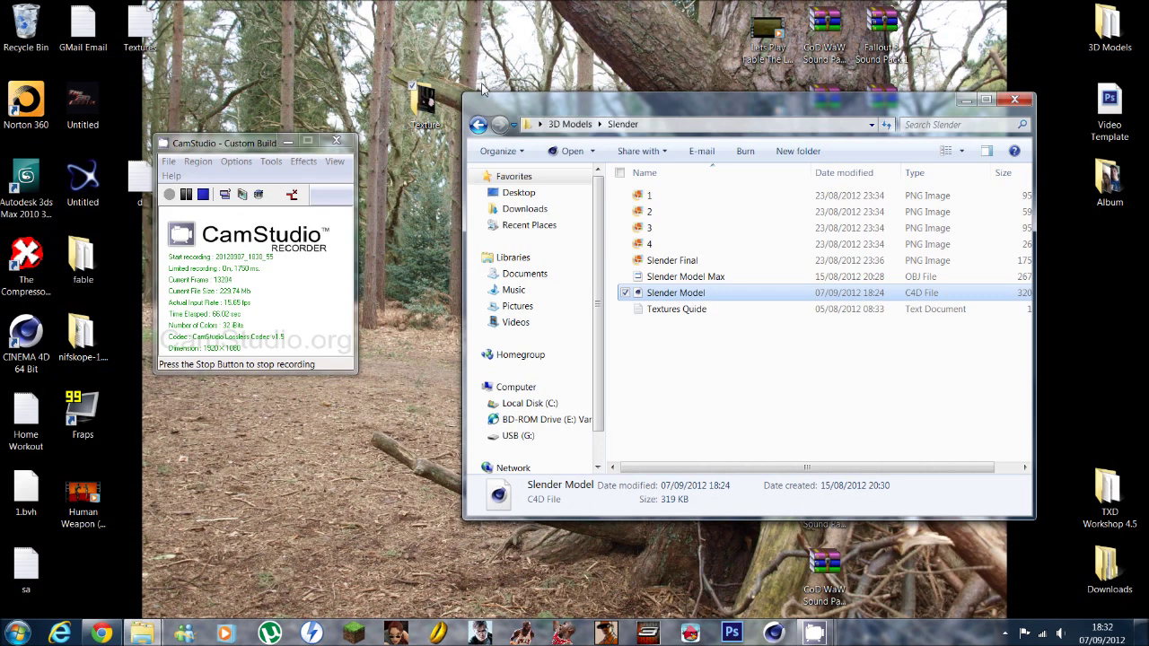
{"action": "left_click", "coordinate": [425, 124]}
{"action": "left_click_drag", "start_coordinate": [425, 124], "coordinate": [752, 371]}
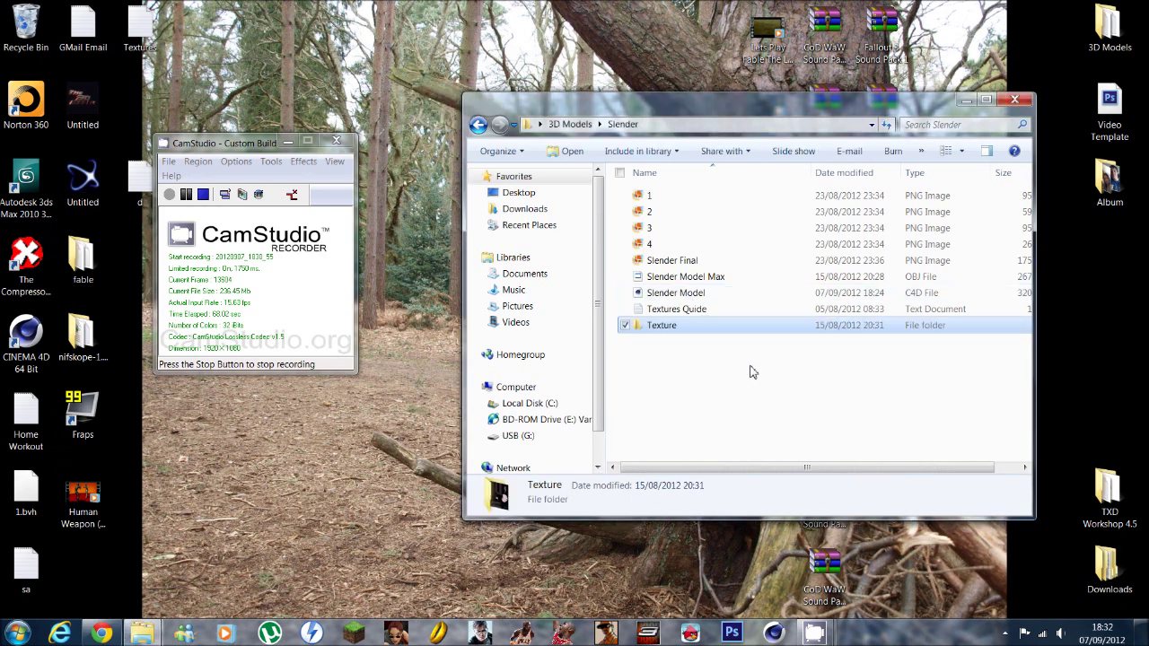
Step: Open Slender Model.c4d in Cinema 4D and bring up the Mat material's editor
{"action": "double_click", "coordinate": [679, 292]}
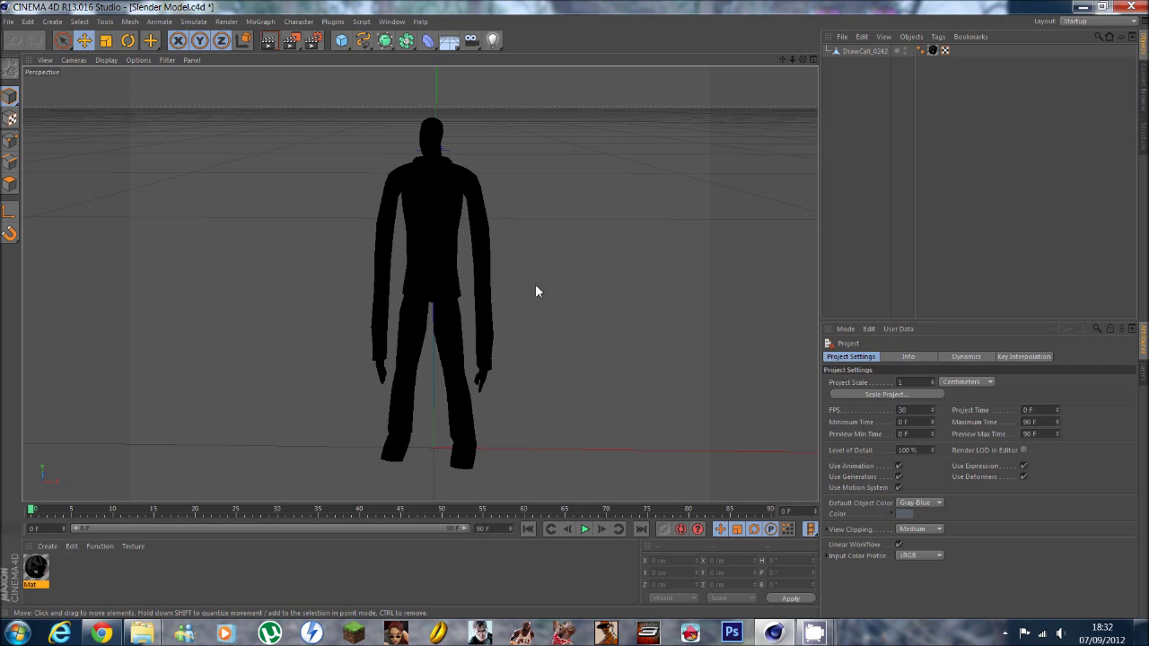
{"action": "double_click", "coordinate": [35, 569]}
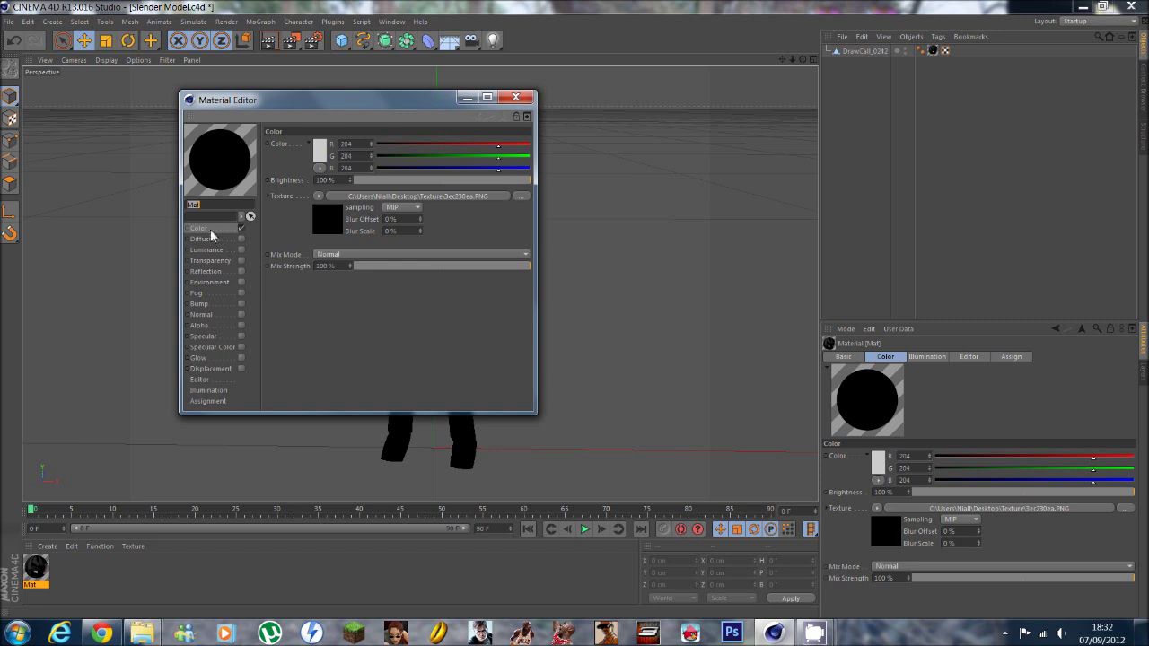
Step: Move the Material Editor off the model and browse for a new Color texture
{"action": "left_click", "coordinate": [357, 363]}
{"action": "left_click_drag", "start_coordinate": [402, 113], "coordinate": [848, 100]}
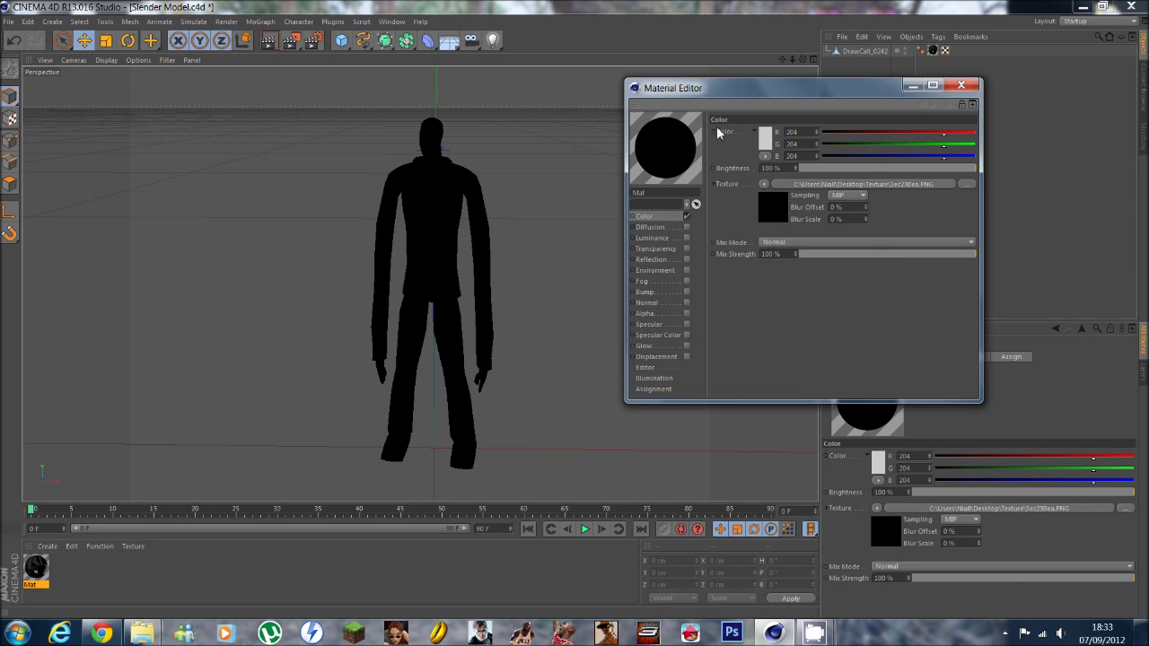
{"action": "left_click", "coordinate": [966, 185]}
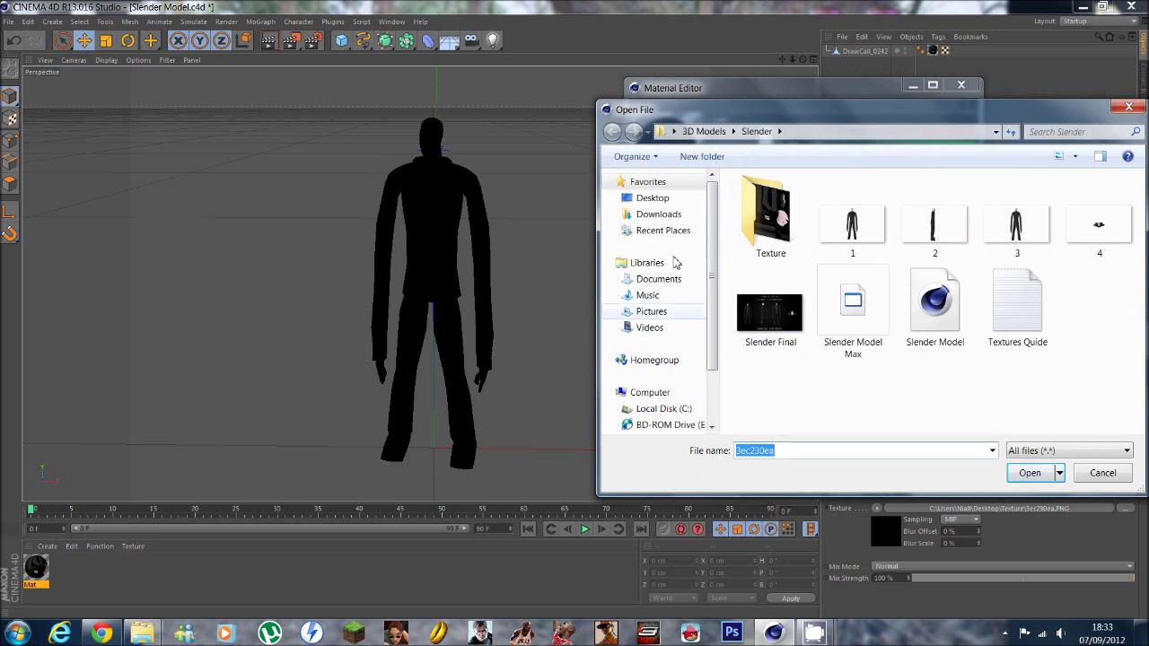
Step: Look through the Desktop folder in the file browser, then cancel it
{"action": "left_click_drag", "start_coordinate": [683, 110], "coordinate": [119, 82]}
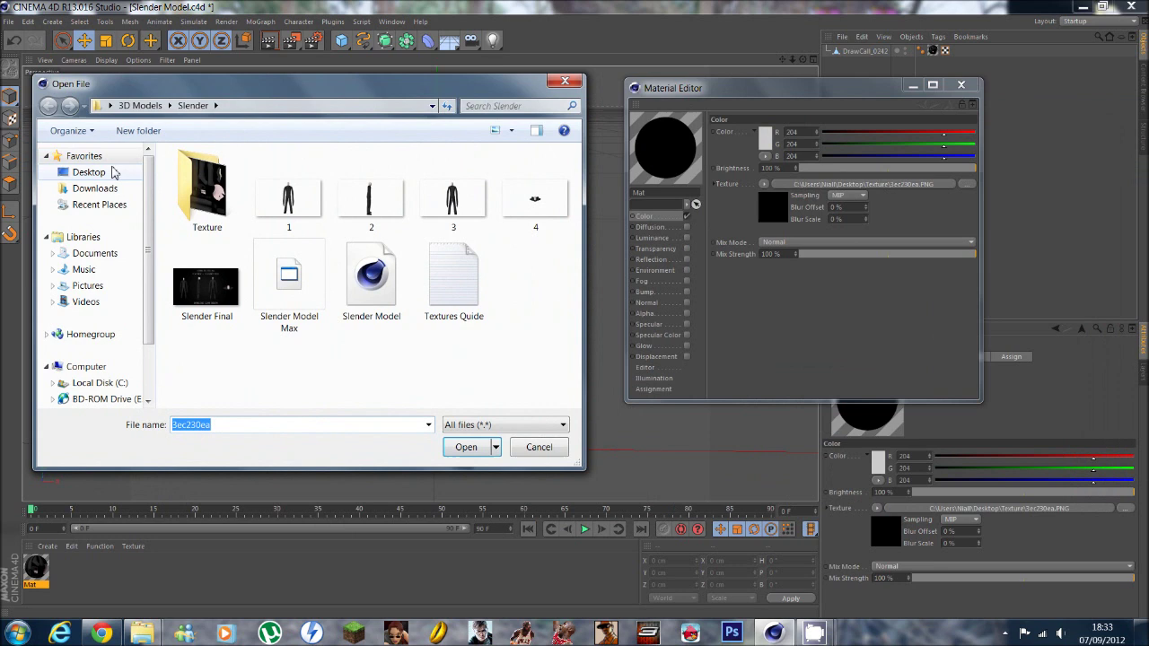
{"action": "left_click", "coordinate": [111, 174]}
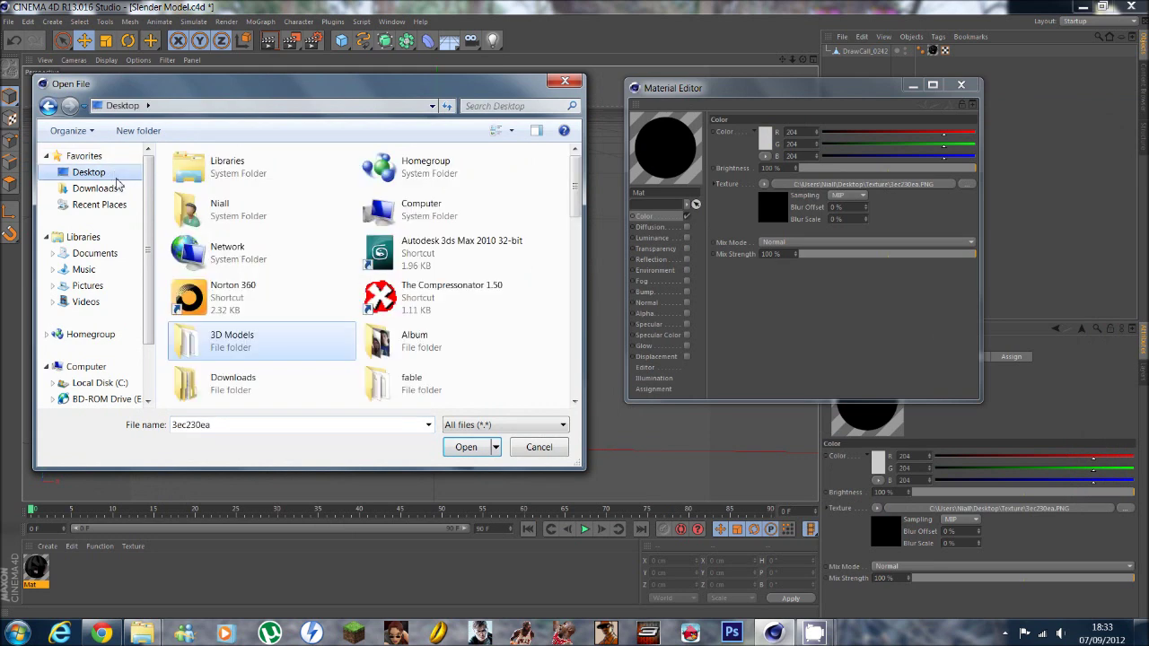
{"action": "left_click", "coordinate": [415, 310]}
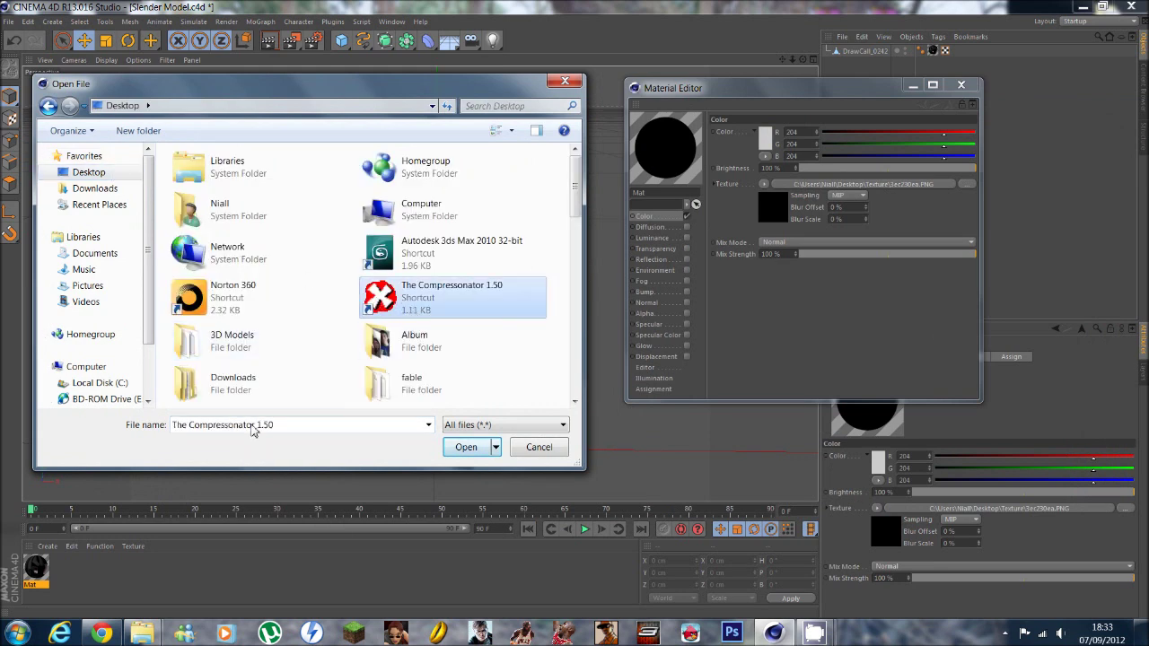
{"action": "left_click", "coordinate": [564, 82]}
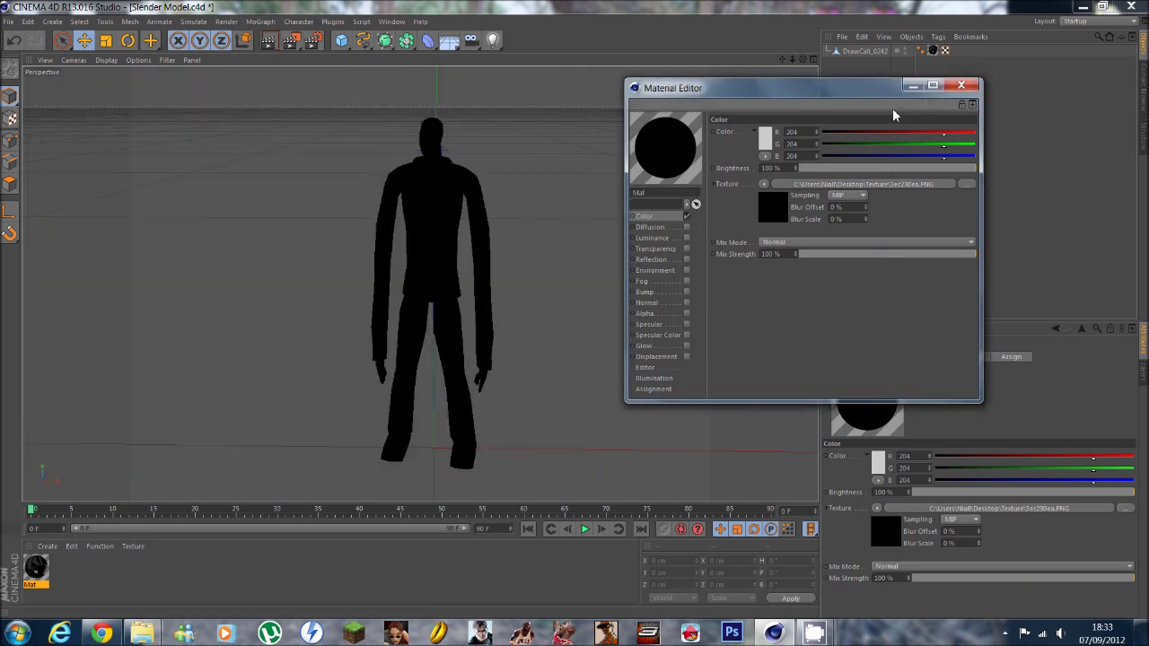
Step: Link Mat's Color texture to 3ec230ea.PNG in Slender's Texture folder, without copying it
{"action": "left_click", "coordinate": [969, 185]}
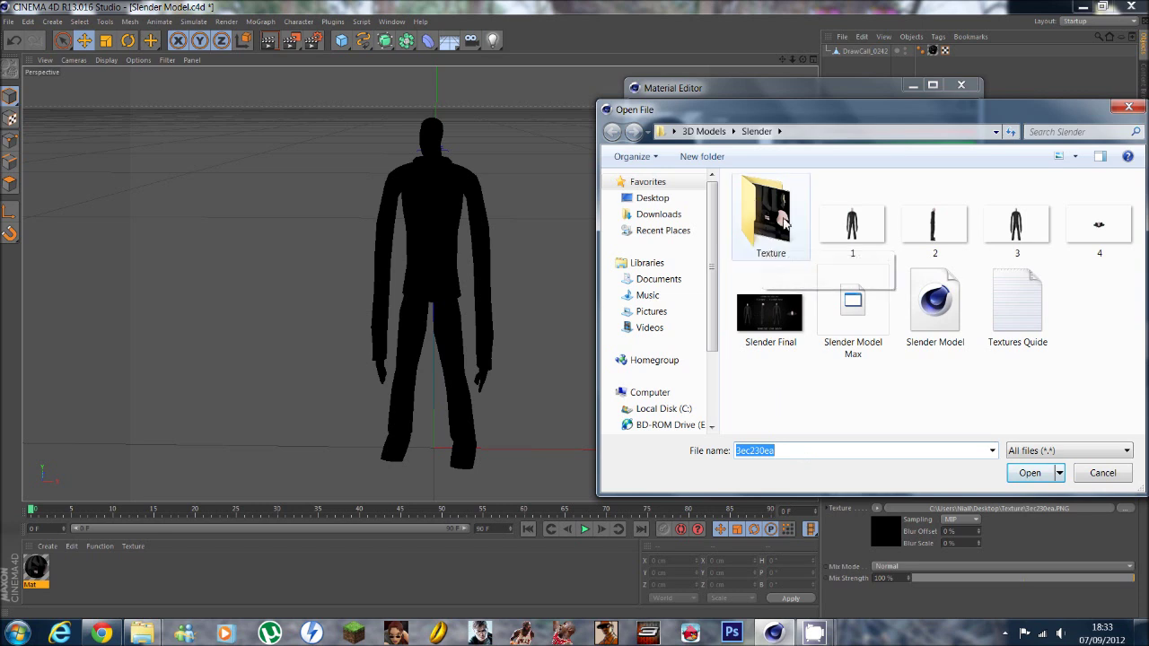
{"action": "double_click", "coordinate": [767, 218]}
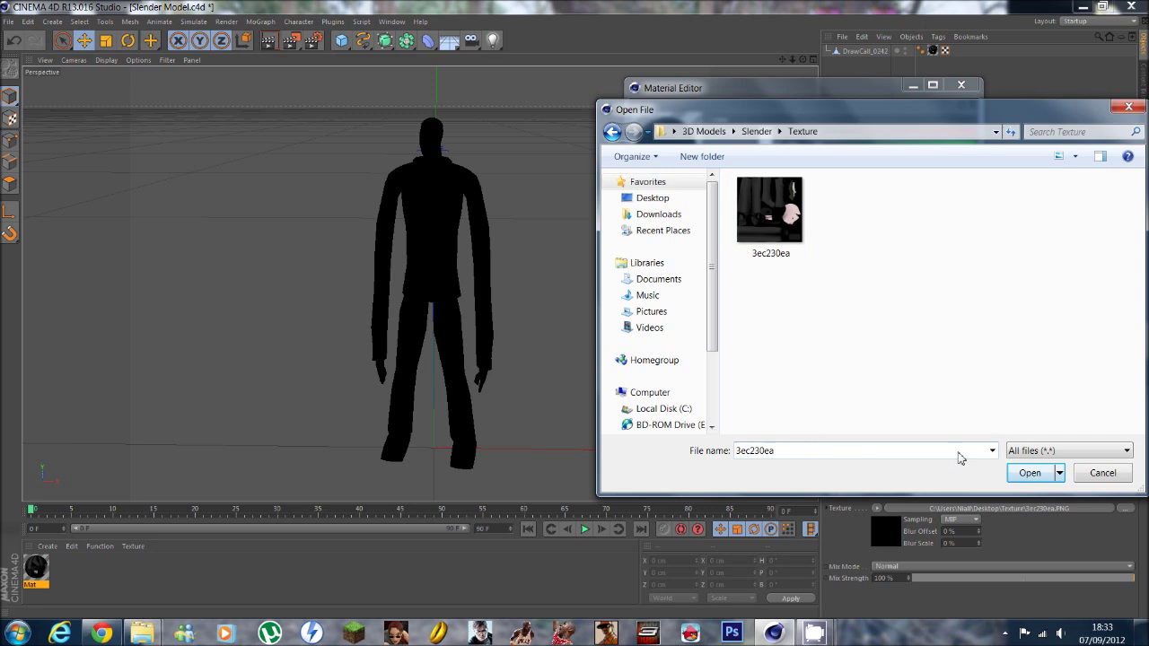
{"action": "left_click", "coordinate": [1023, 475]}
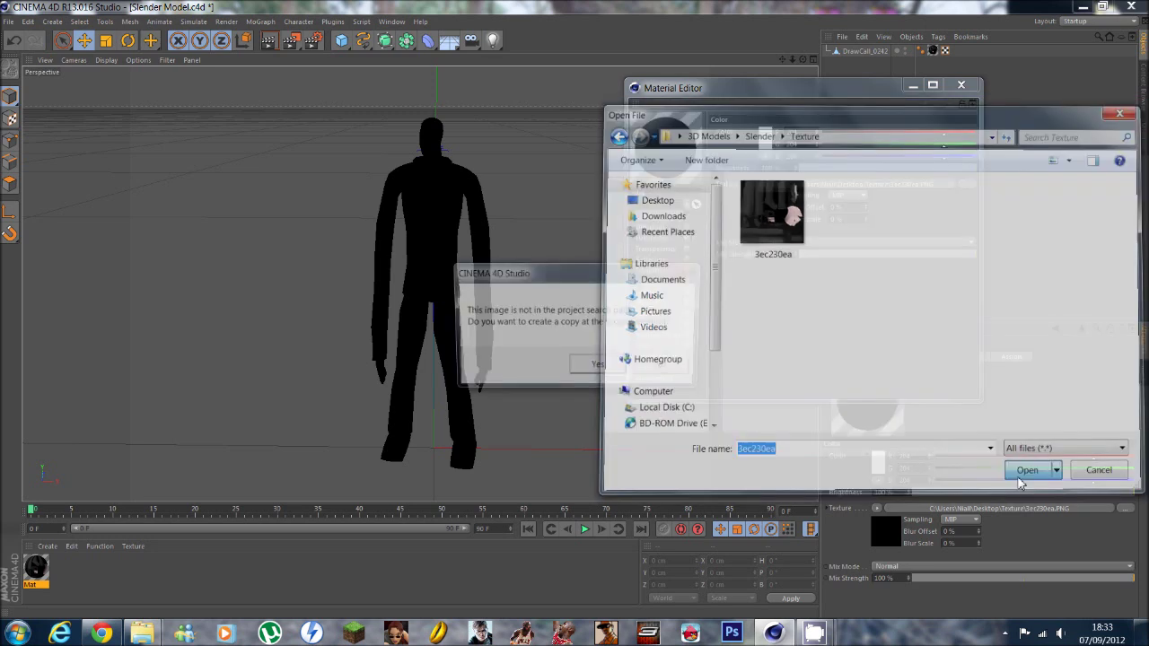
{"action": "left_click", "coordinate": [665, 367]}
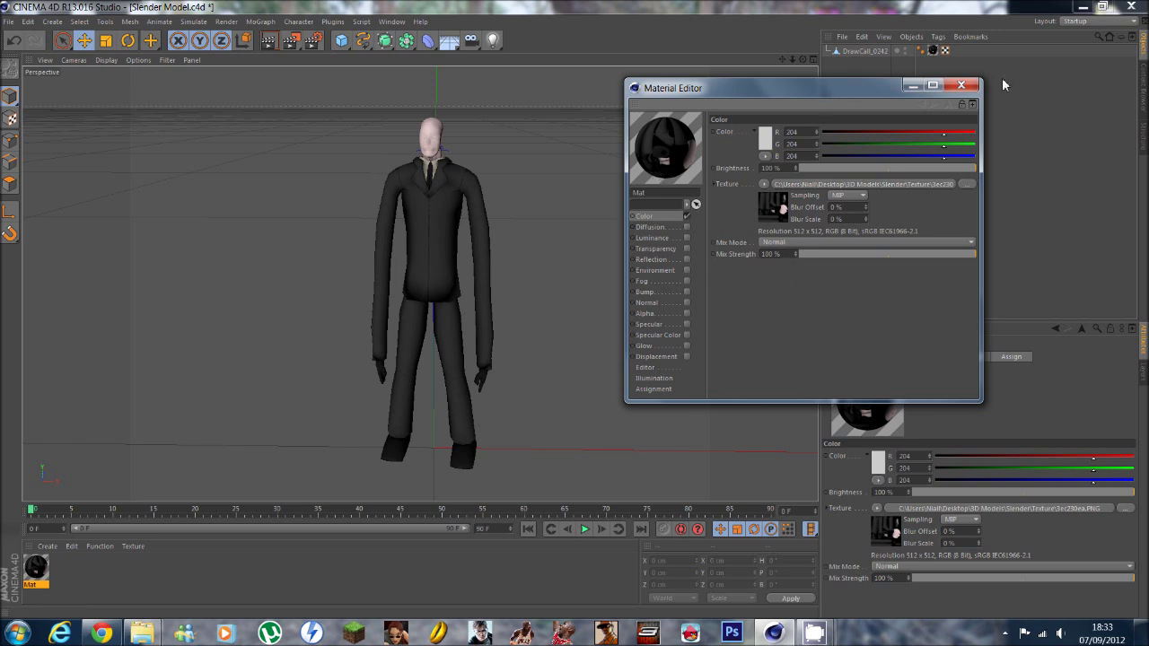
{"action": "left_click", "coordinate": [961, 86]}
Step: Save the Slender model and close Cinema 4D
{"action": "left_click", "coordinate": [12, 19]}
{"action": "left_click", "coordinate": [48, 119]}
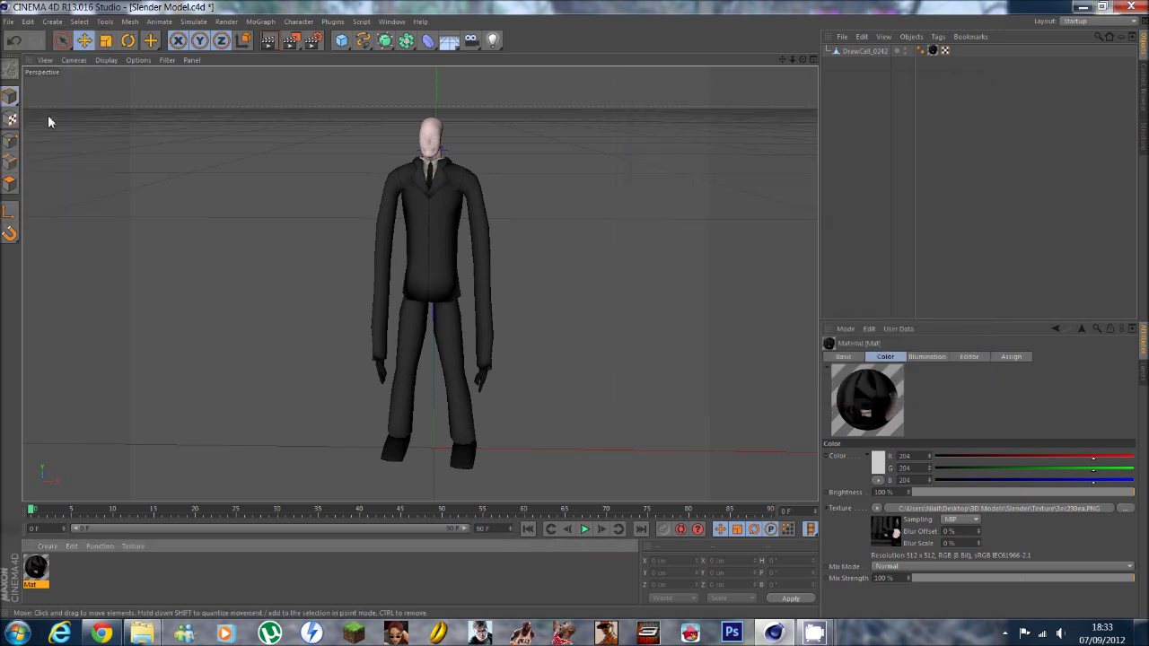
{"action": "left_click", "coordinate": [1133, 7]}
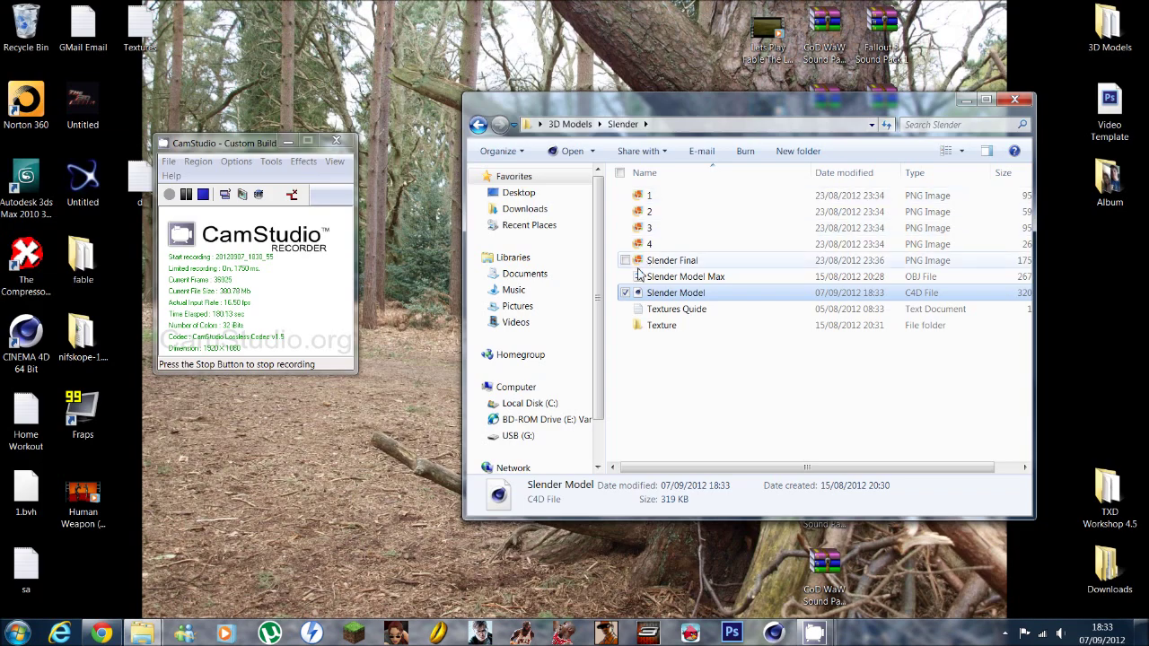
Step: Navigate to Fable TLC > Jack Of Blades > C4D in Explorer
{"action": "left_click", "coordinate": [477, 125]}
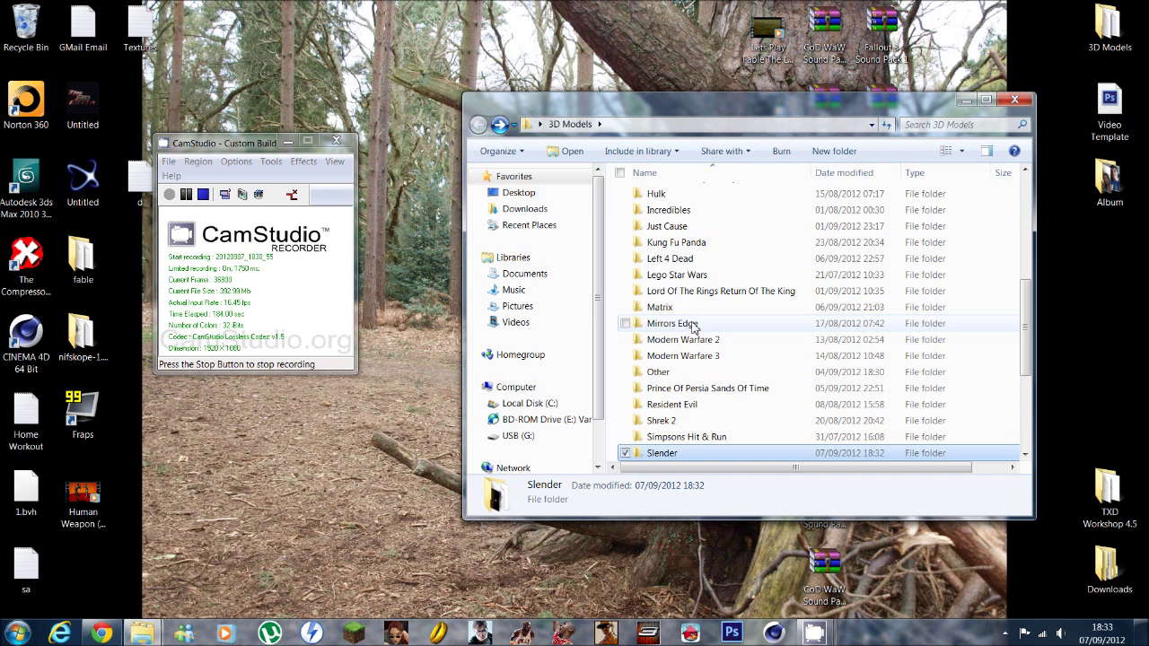
{"action": "scroll", "coordinate": [671, 278], "scroll_direction": "up", "scroll_amount": 1}
{"action": "scroll", "coordinate": [671, 277], "scroll_direction": "up", "scroll_amount": 4}
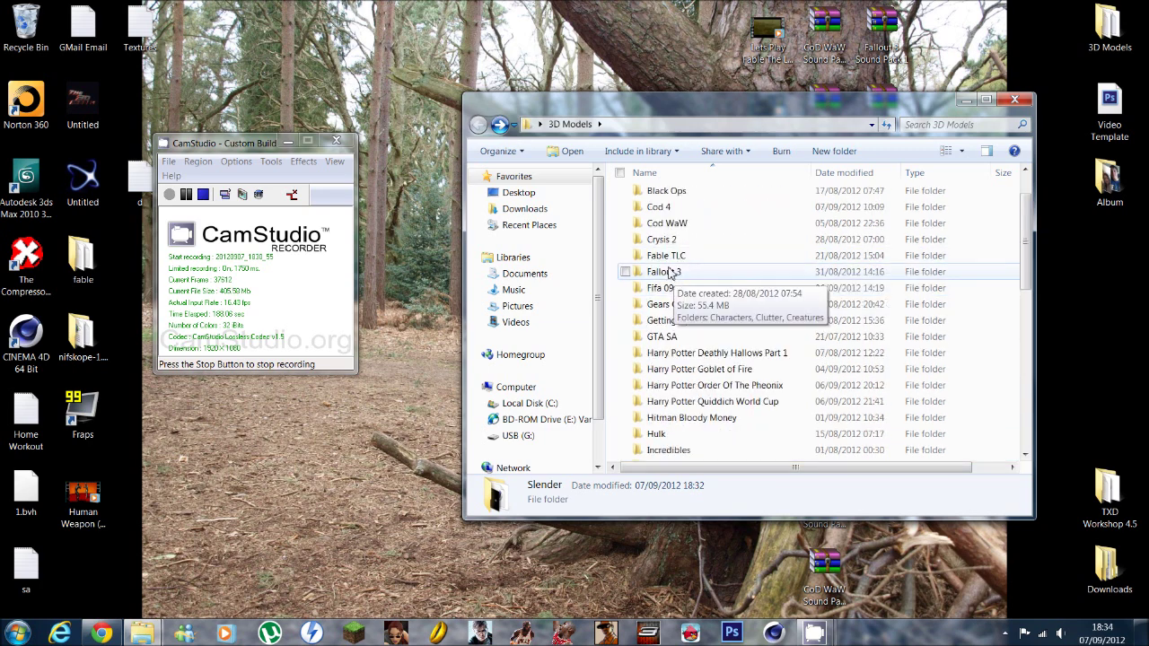
{"action": "double_click", "coordinate": [668, 260]}
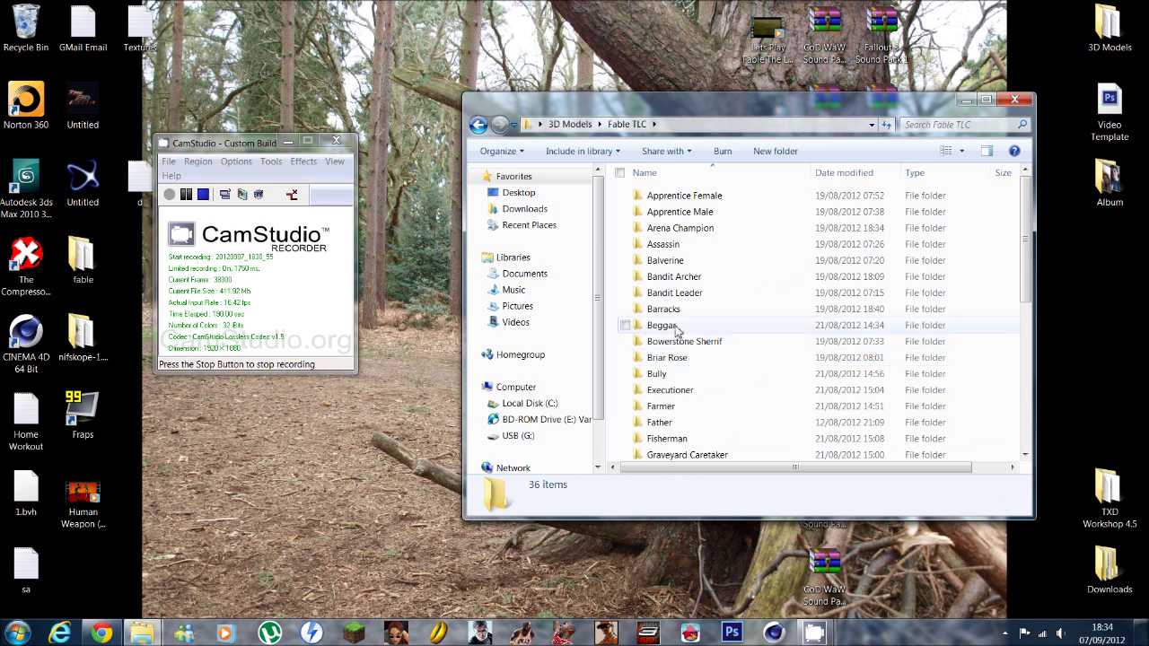
{"action": "scroll", "coordinate": [675, 329], "scroll_direction": "down", "scroll_amount": 4}
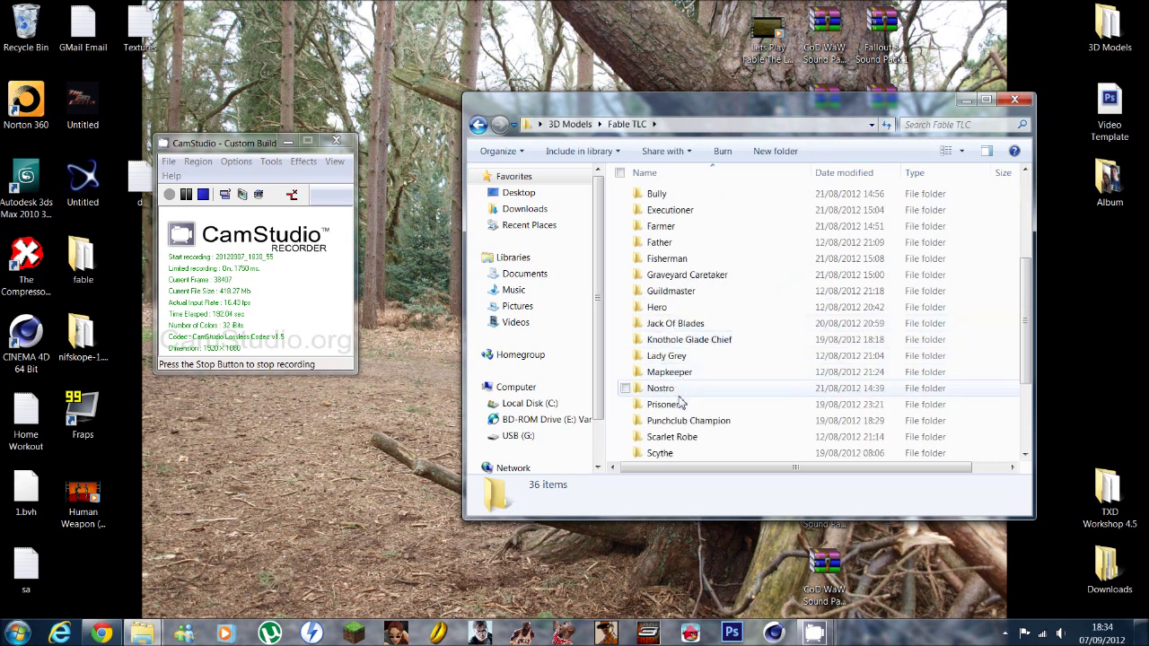
{"action": "double_click", "coordinate": [675, 323]}
{"action": "double_click", "coordinate": [727, 229]}
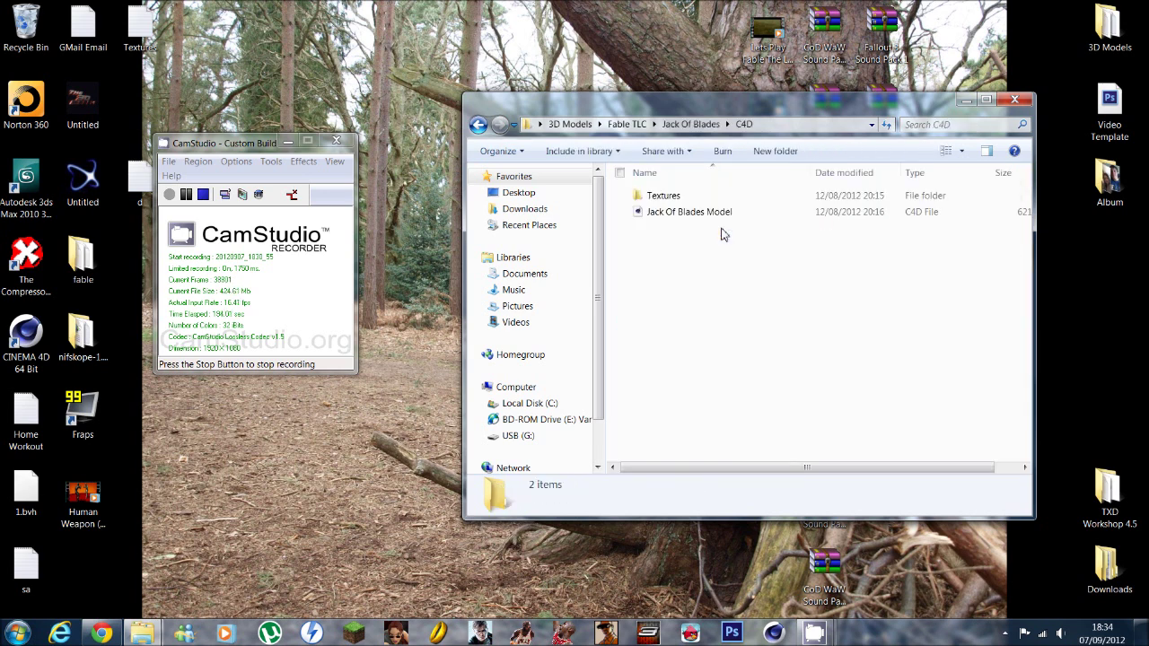
Step: Move the Textures folder to the desktop and open Jack Of Blades Model in Cinema 4D
{"action": "left_click_drag", "start_coordinate": [664, 197], "coordinate": [469, 60]}
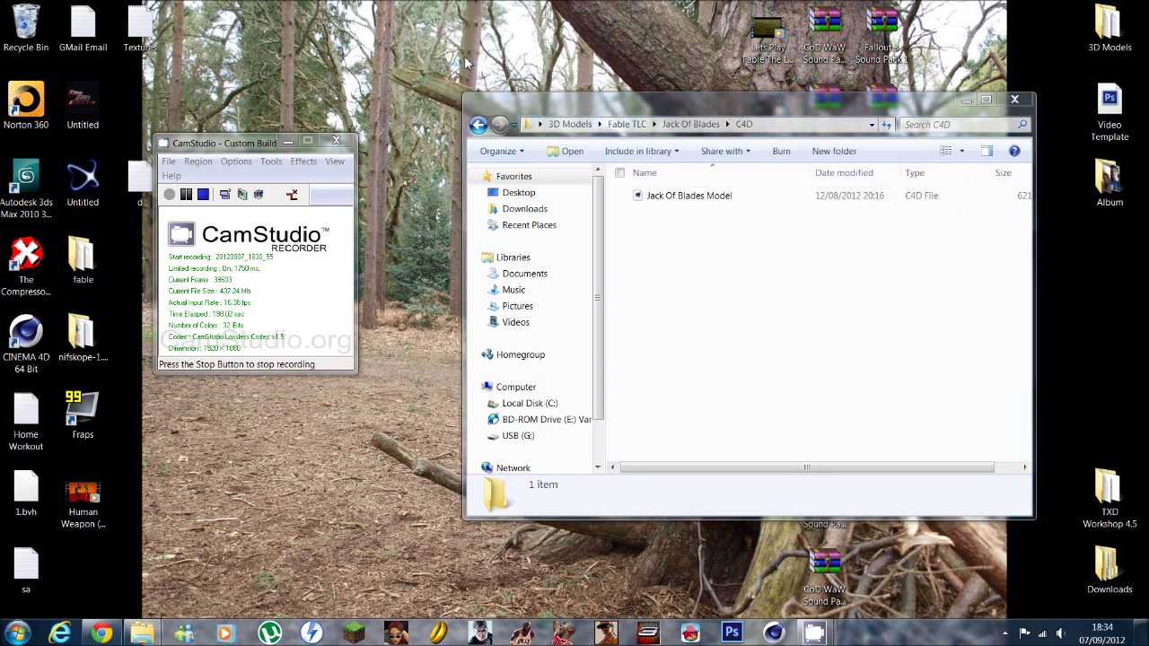
{"action": "left_click", "coordinate": [749, 199]}
{"action": "double_click", "coordinate": [750, 200]}
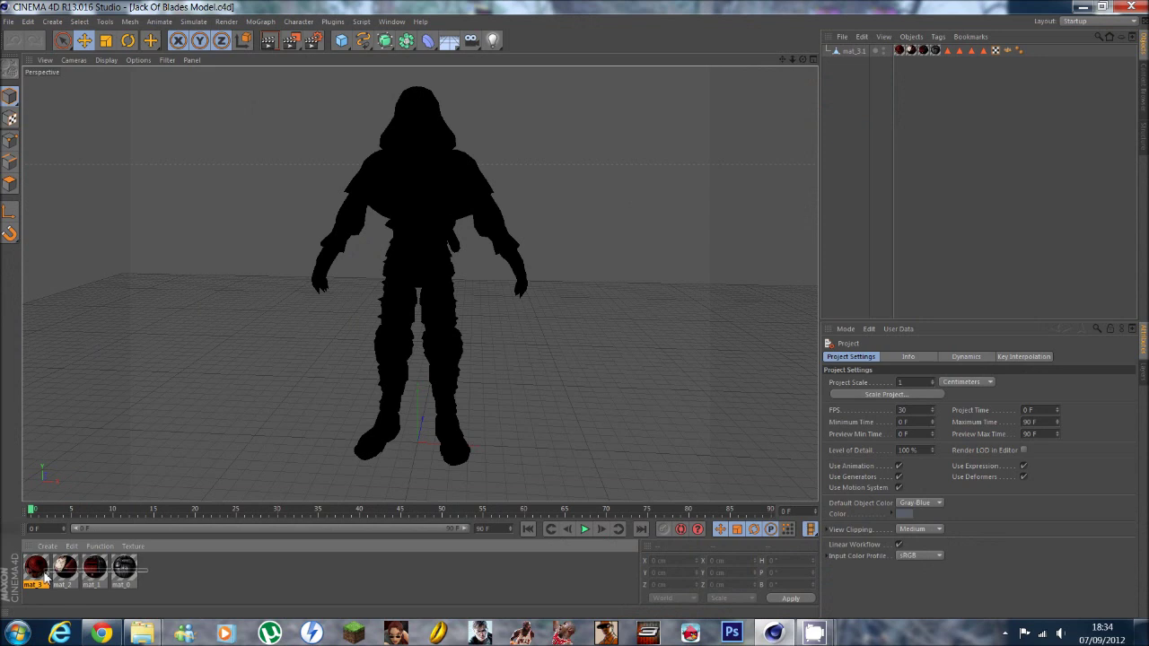
Step: Re-link mat_3's Color texture to 3752.PNG from Desktop > Textures, declining the copy
{"action": "left_click", "coordinate": [150, 585]}
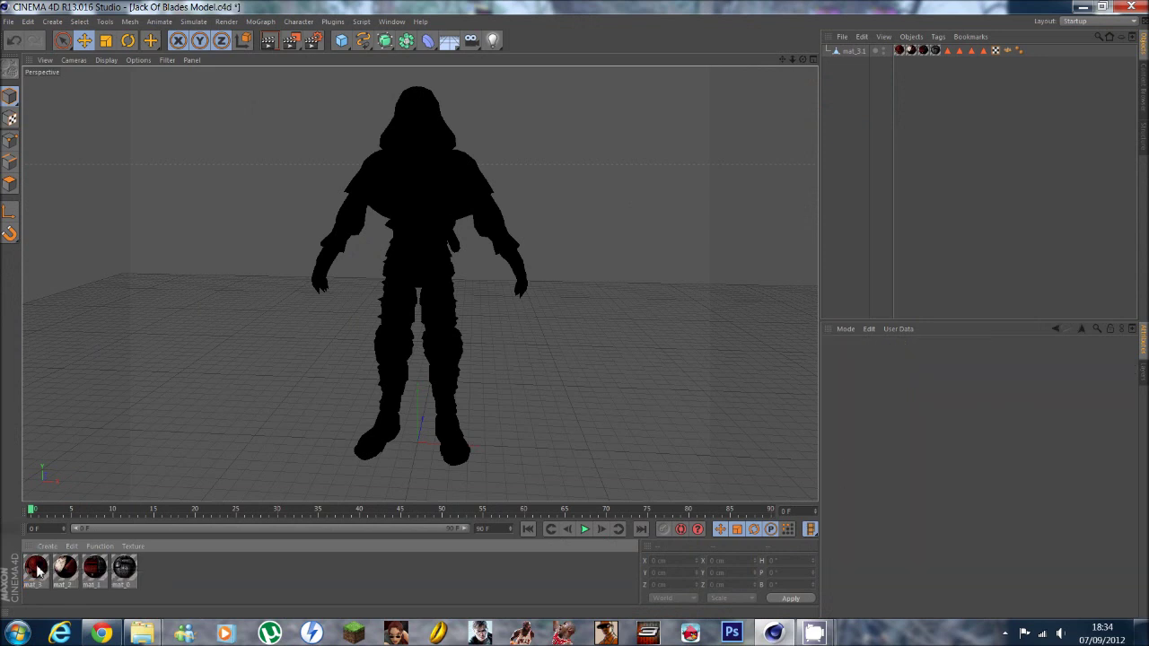
{"action": "double_click", "coordinate": [36, 567]}
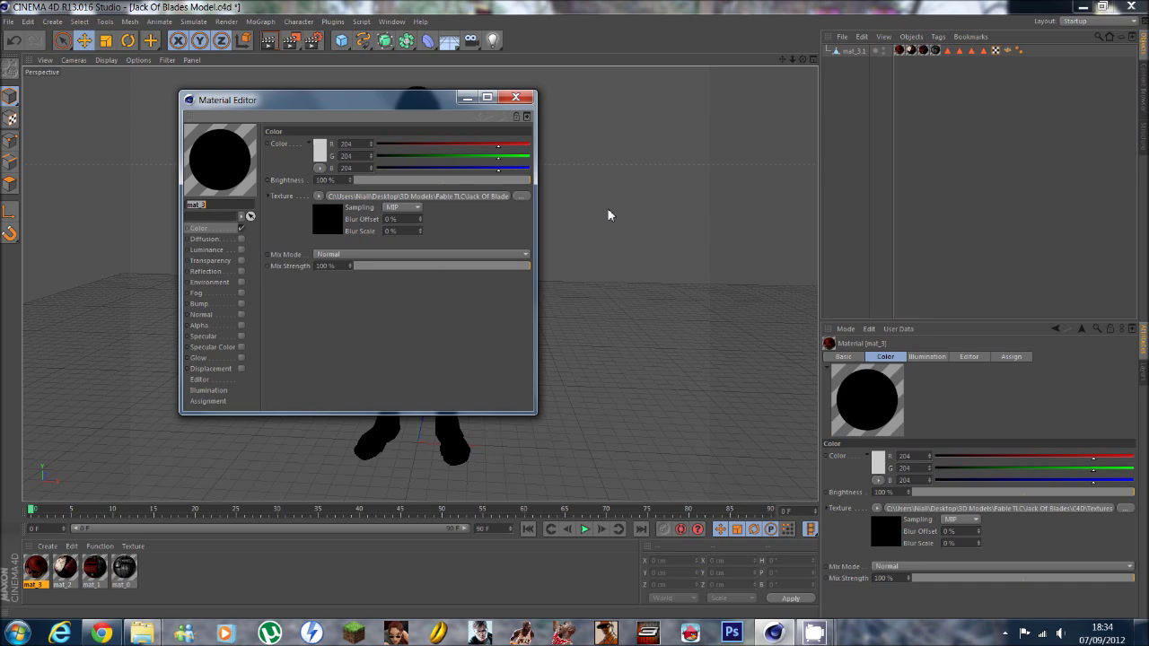
{"action": "left_click", "coordinate": [522, 198]}
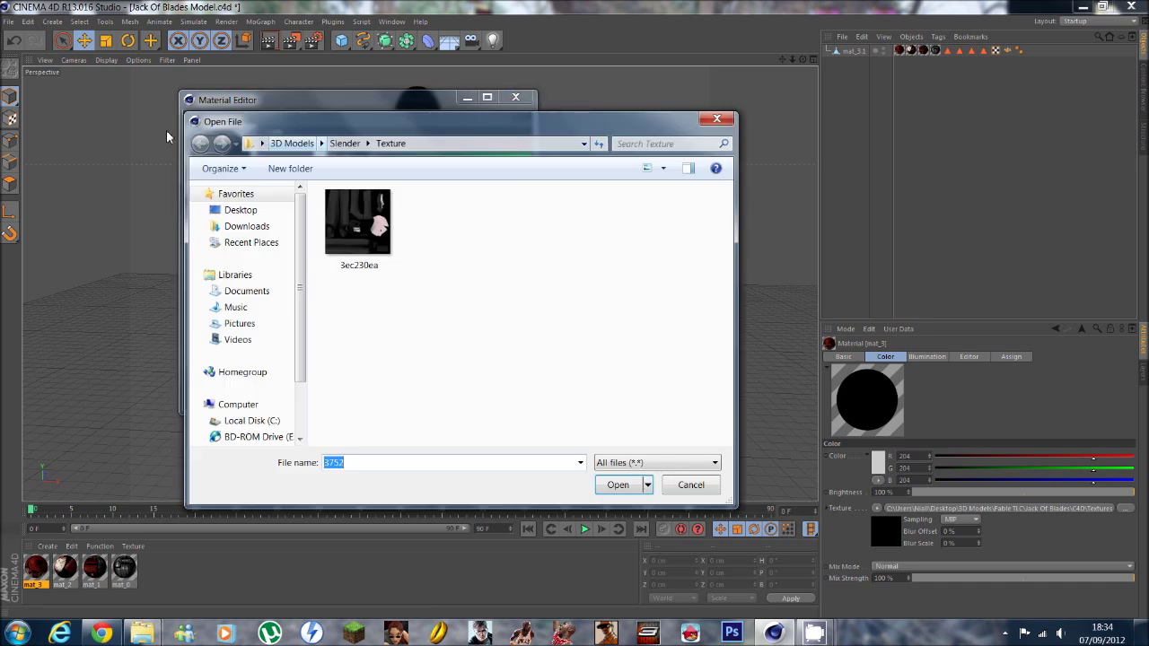
{"action": "left_click", "coordinate": [239, 209]}
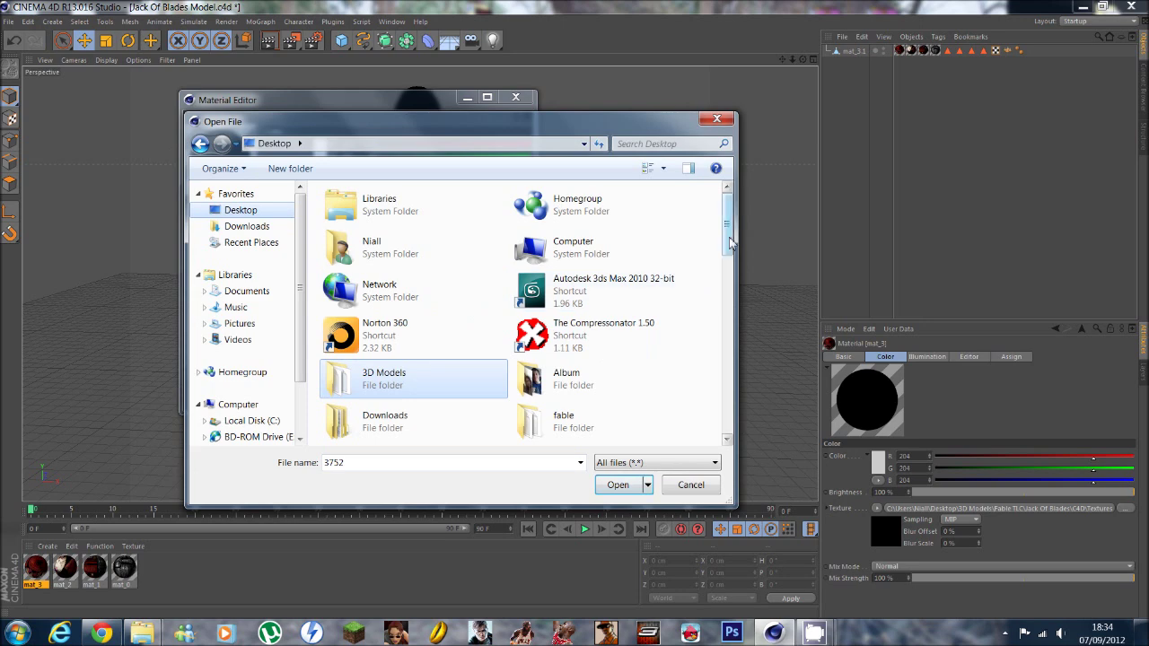
{"action": "left_click_drag", "start_coordinate": [726, 253], "coordinate": [673, 289]}
{"action": "left_click", "coordinate": [594, 287]}
{"action": "double_click", "coordinate": [594, 296]}
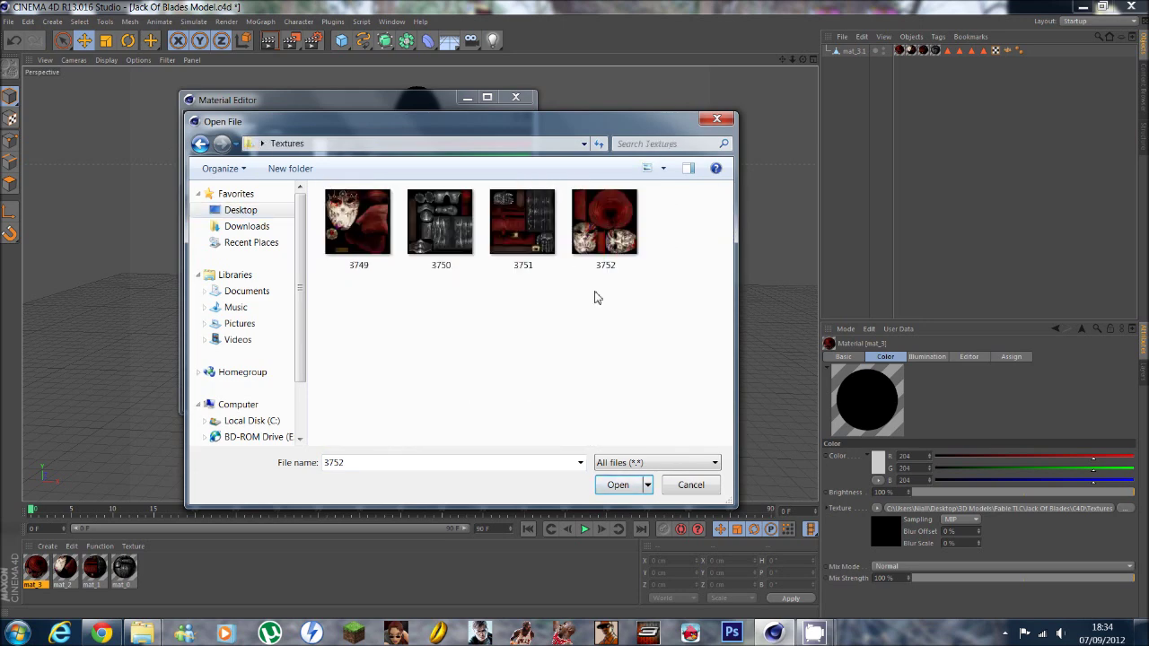
{"action": "left_click", "coordinate": [618, 483]}
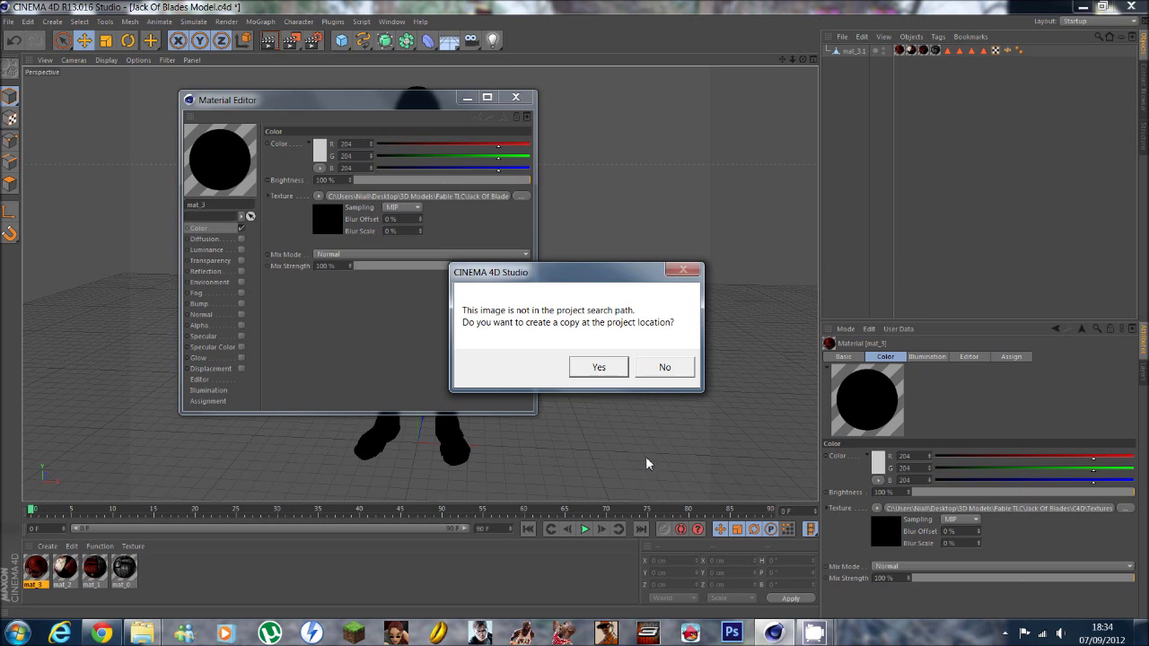
{"action": "left_click", "coordinate": [664, 368]}
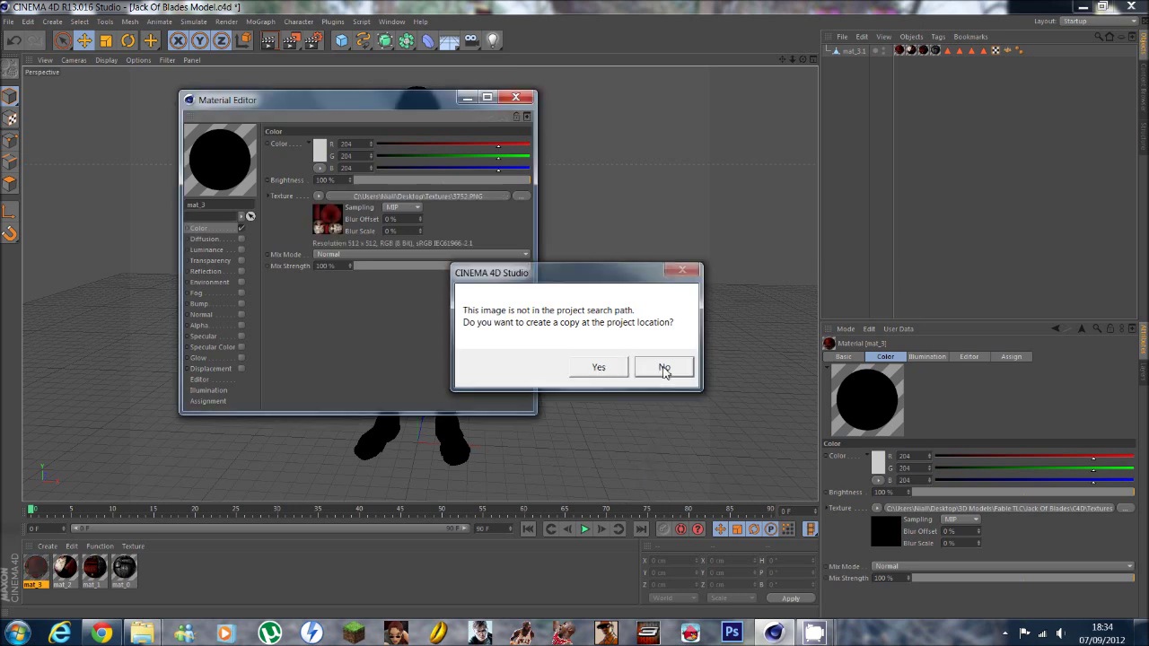
Step: Re-link textures for mat_2, mat_1 and mat_0 (3750.PNG), without copying, then close the editor
{"action": "left_click", "coordinate": [64, 567]}
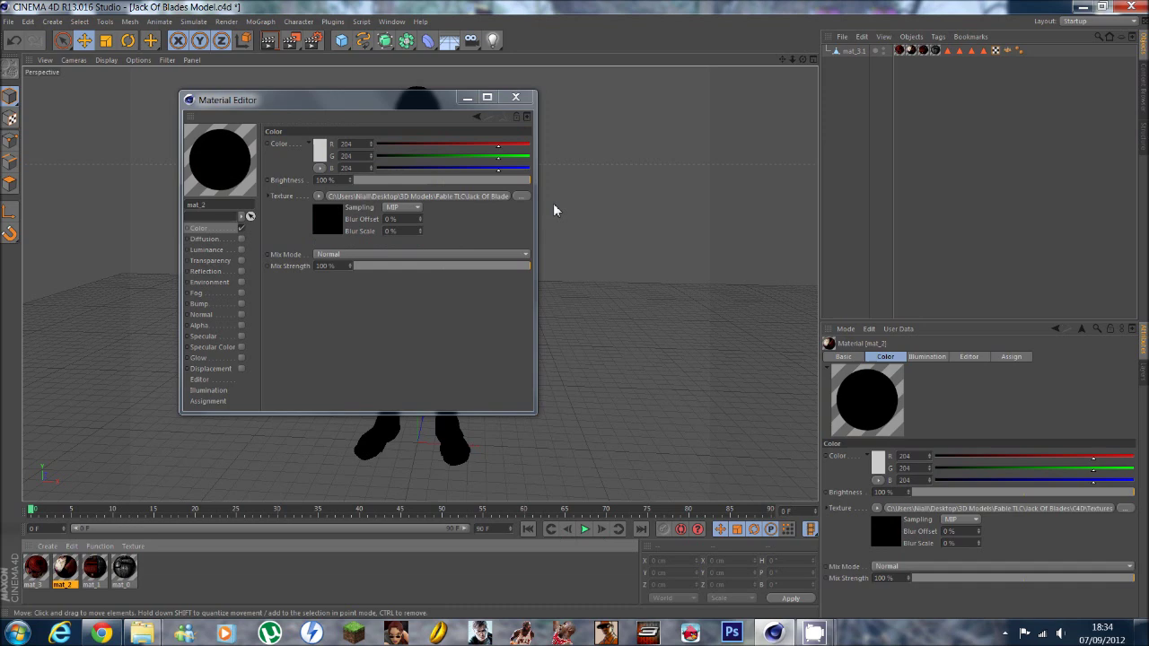
{"action": "left_click", "coordinate": [521, 196]}
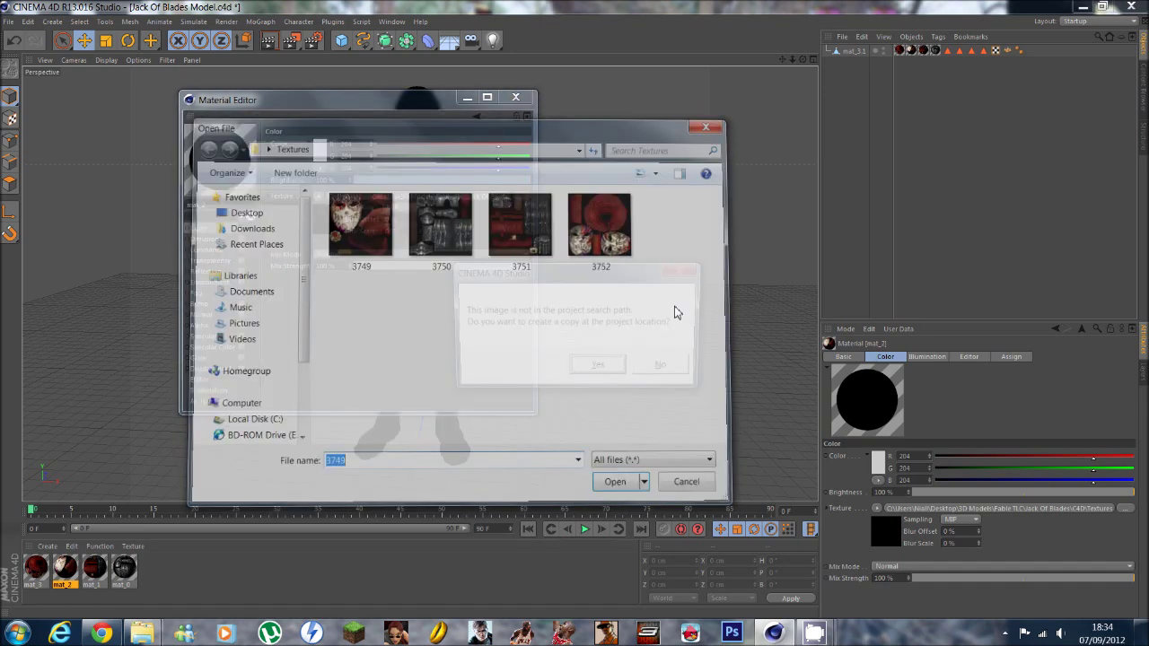
{"action": "left_click", "coordinate": [661, 363]}
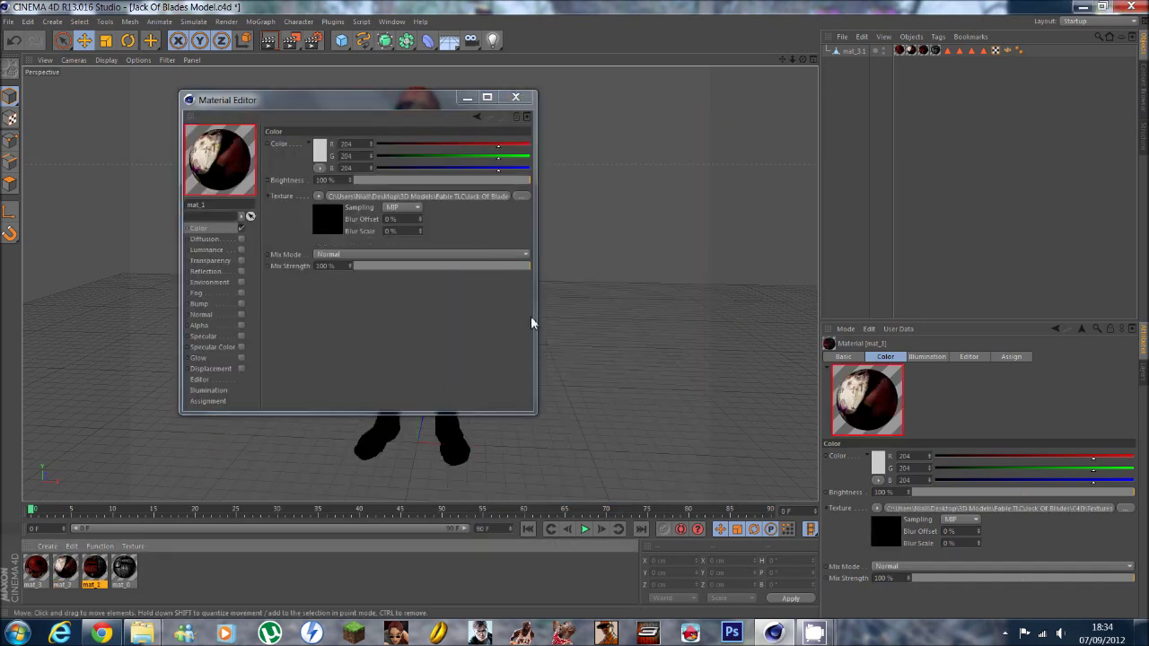
{"action": "left_click", "coordinate": [521, 196]}
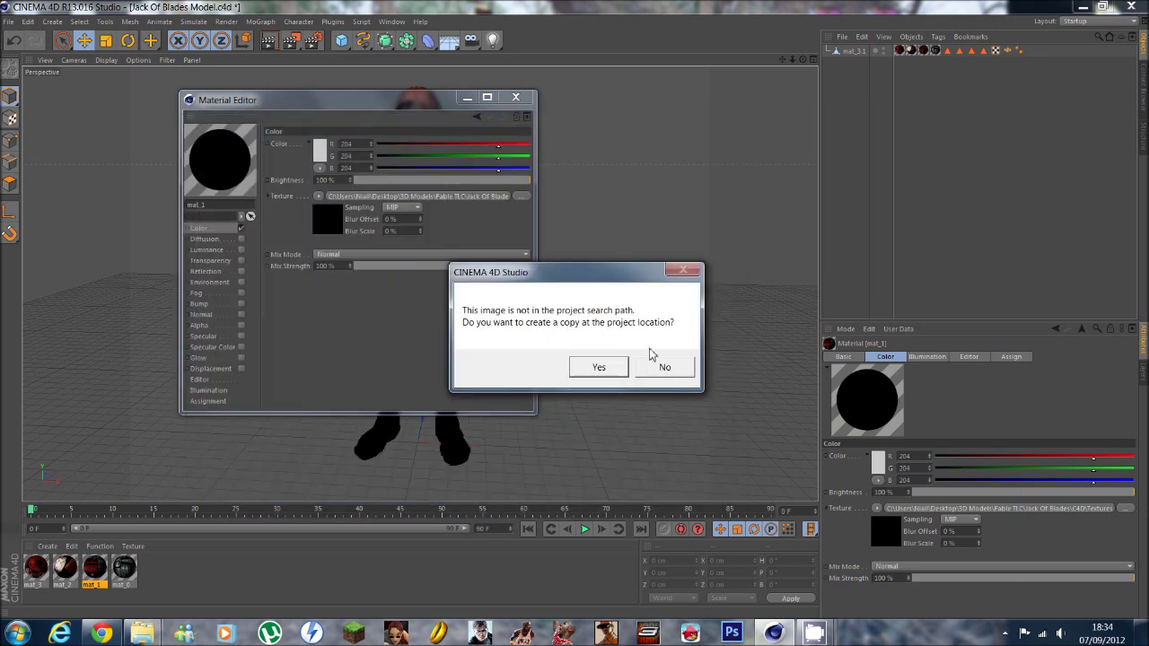
{"action": "left_click", "coordinate": [662, 366]}
{"action": "left_click", "coordinate": [123, 567]}
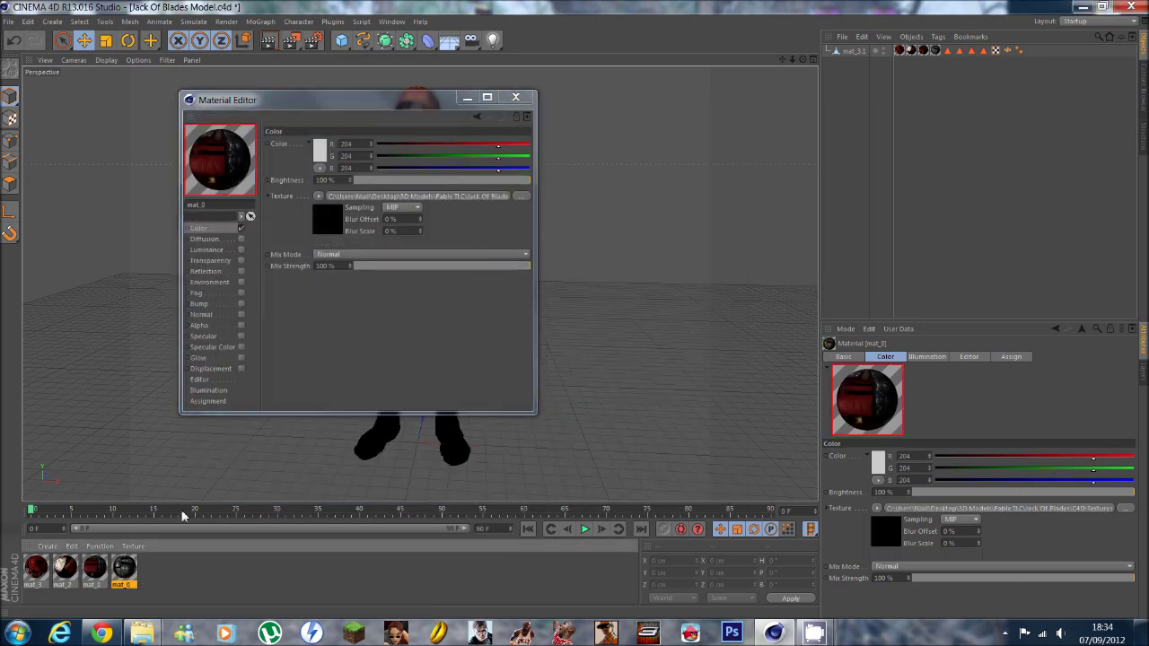
{"action": "left_click", "coordinate": [521, 196]}
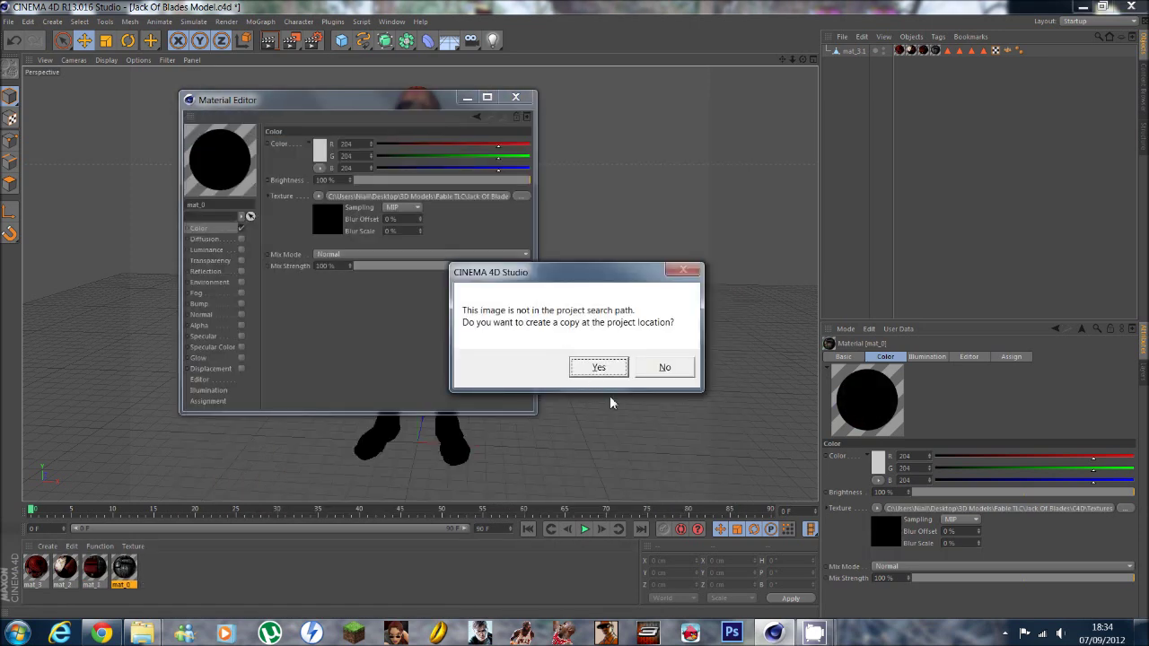
{"action": "left_click", "coordinate": [662, 367]}
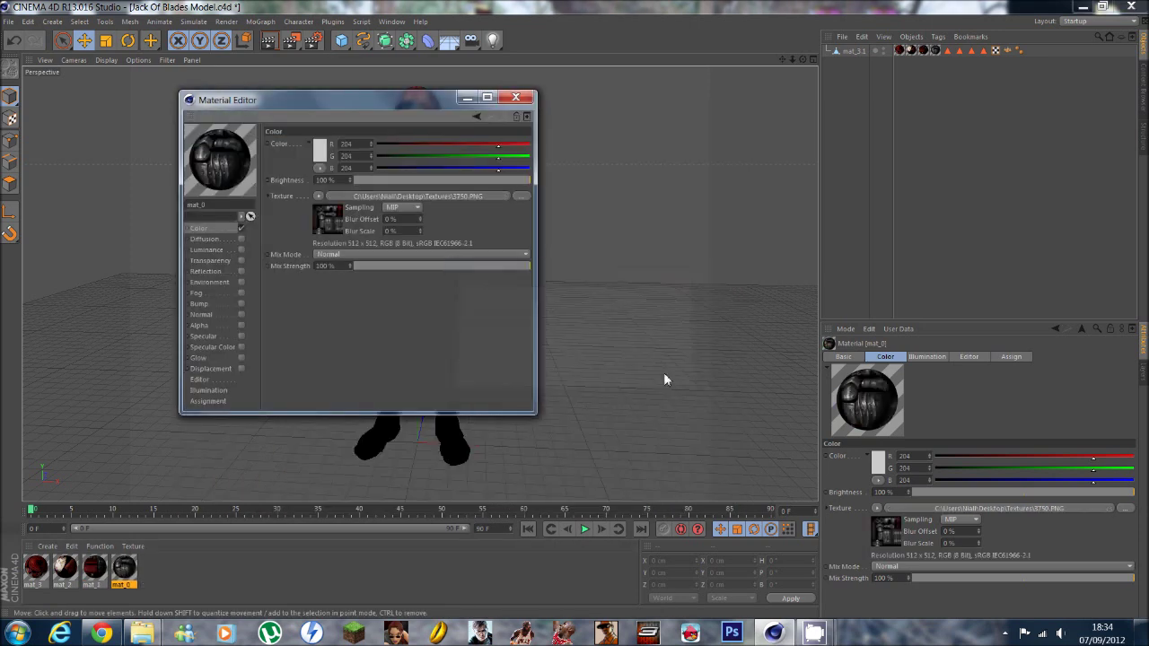
{"action": "left_click", "coordinate": [516, 99]}
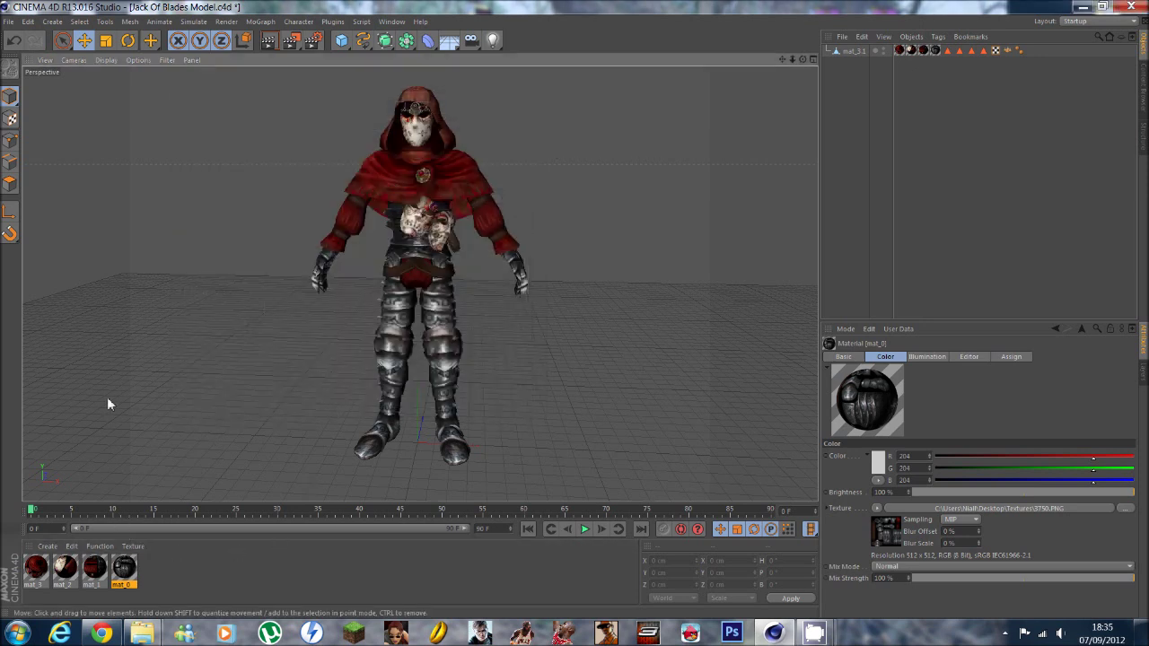
Step: Check mat_3 in the Material Editor and inspect the model's Normal tag
{"action": "double_click", "coordinate": [34, 567]}
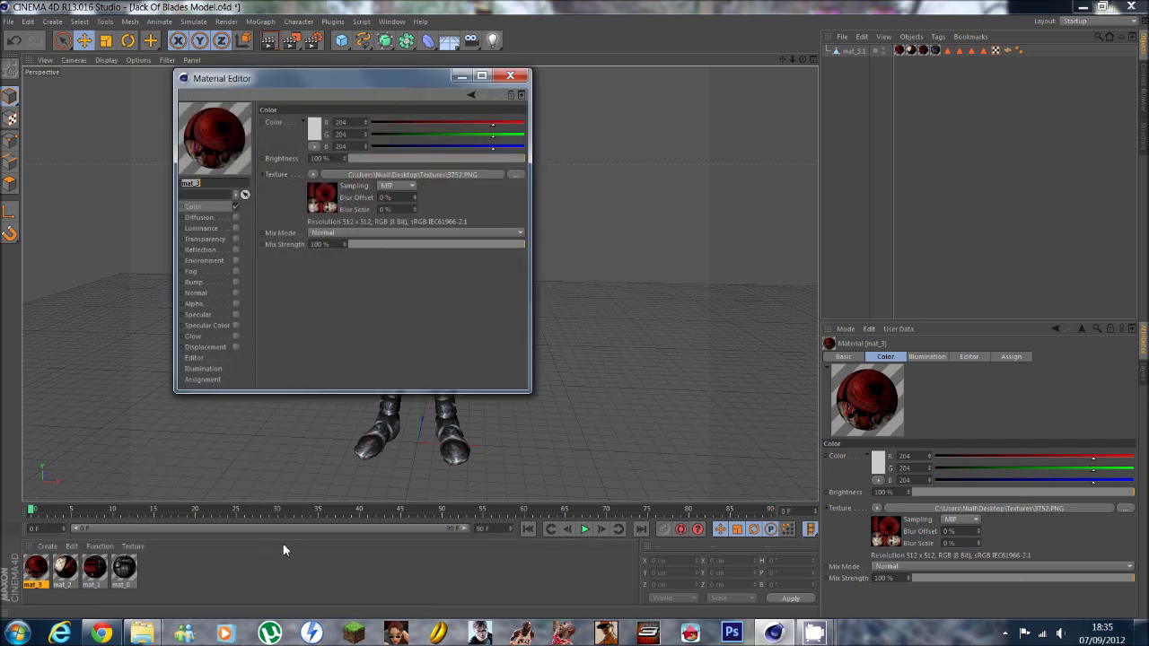
{"action": "left_click", "coordinate": [248, 433]}
{"action": "left_click", "coordinate": [509, 79]}
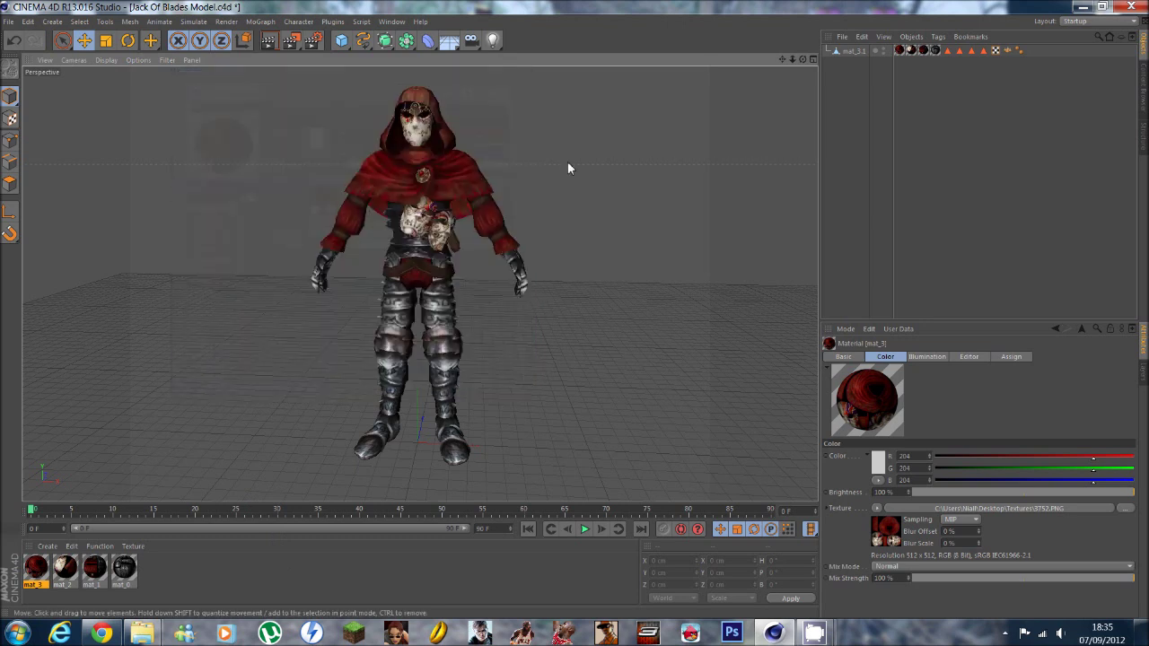
{"action": "left_click", "coordinate": [8, 21]}
{"action": "left_click", "coordinate": [32, 121]}
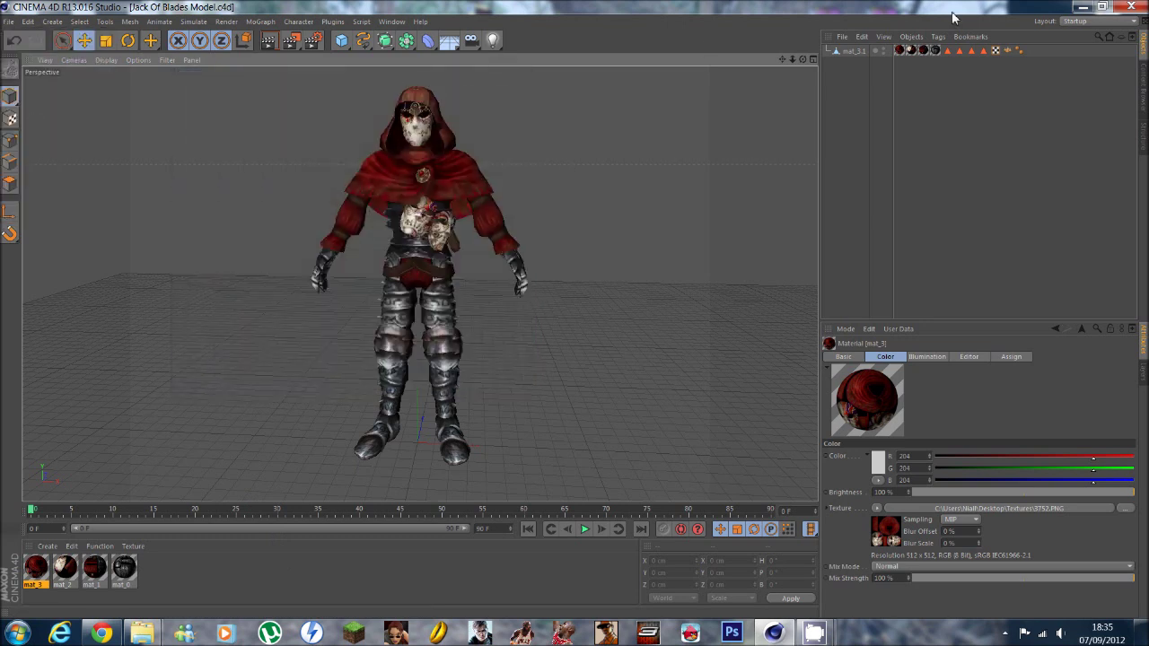
{"action": "left_click", "coordinate": [1005, 51]}
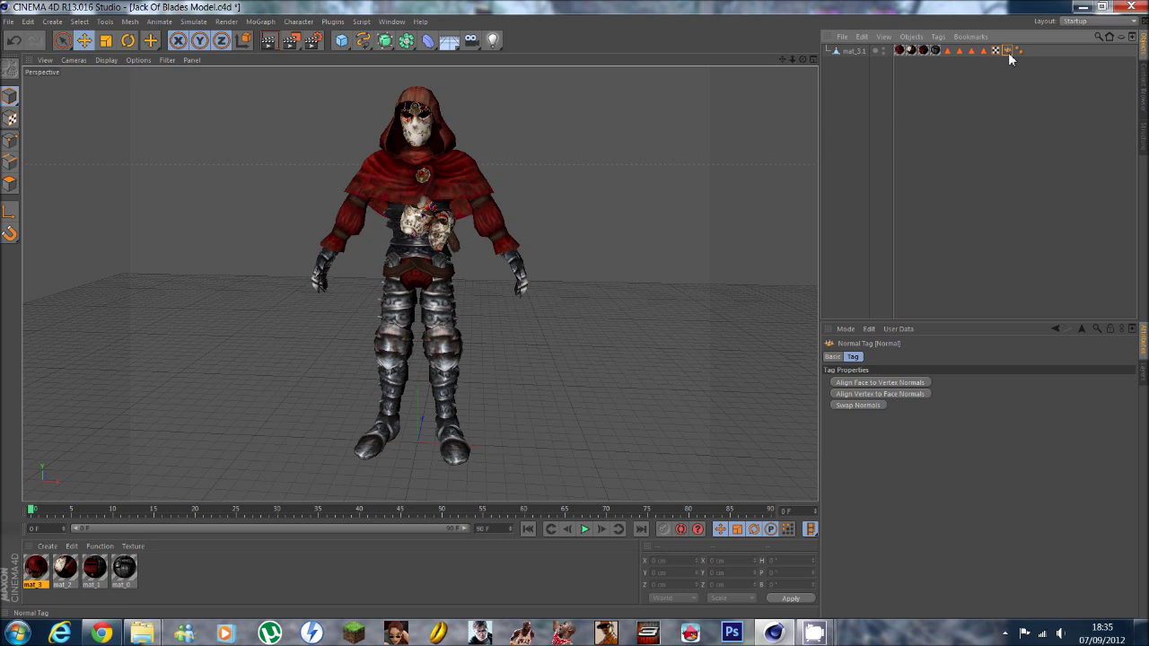
Step: Save the Jack Of Blades project, review mat_0, and quit Cinema 4D
{"action": "left_click", "coordinate": [8, 20]}
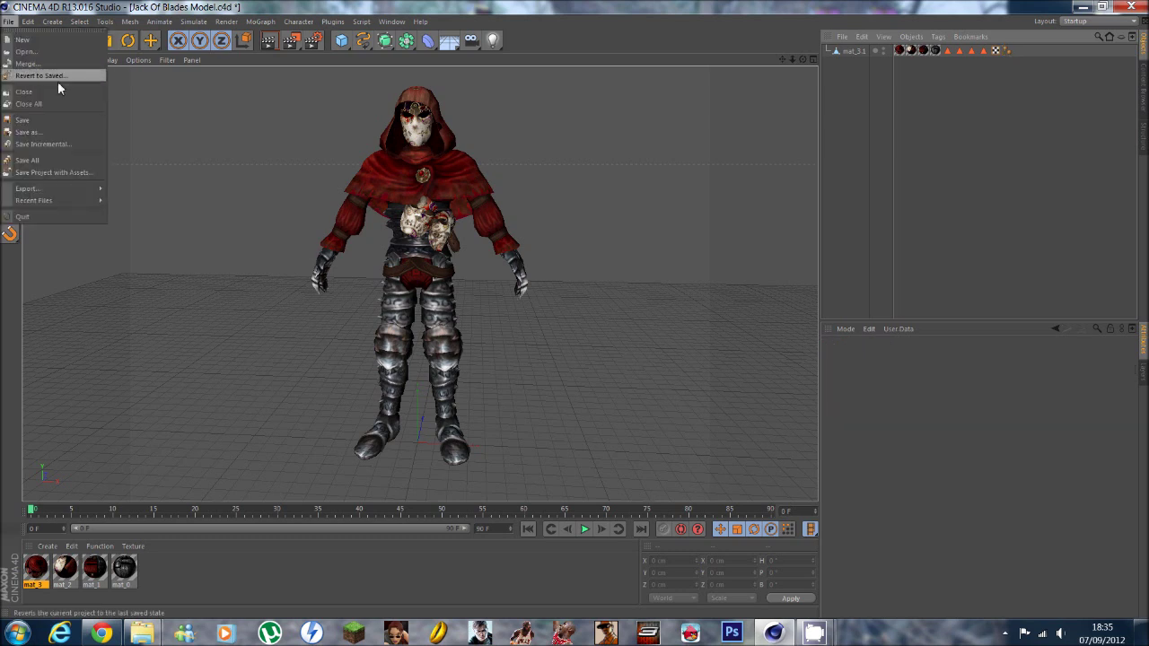
{"action": "left_click", "coordinate": [61, 117]}
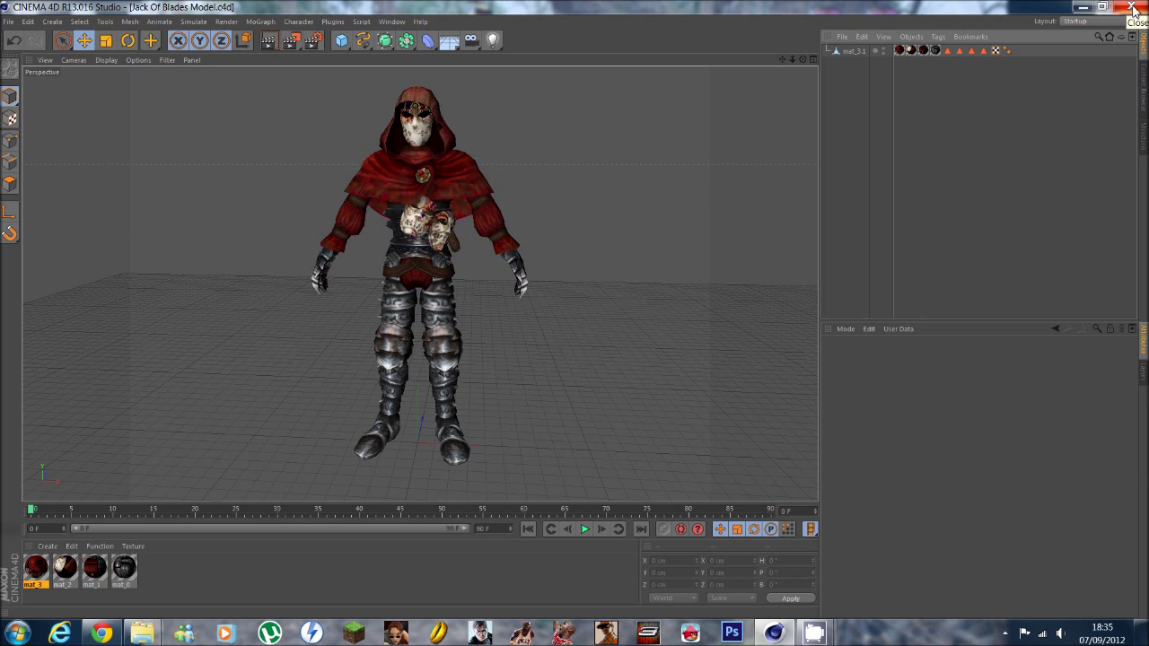
{"action": "left_click", "coordinate": [131, 574]}
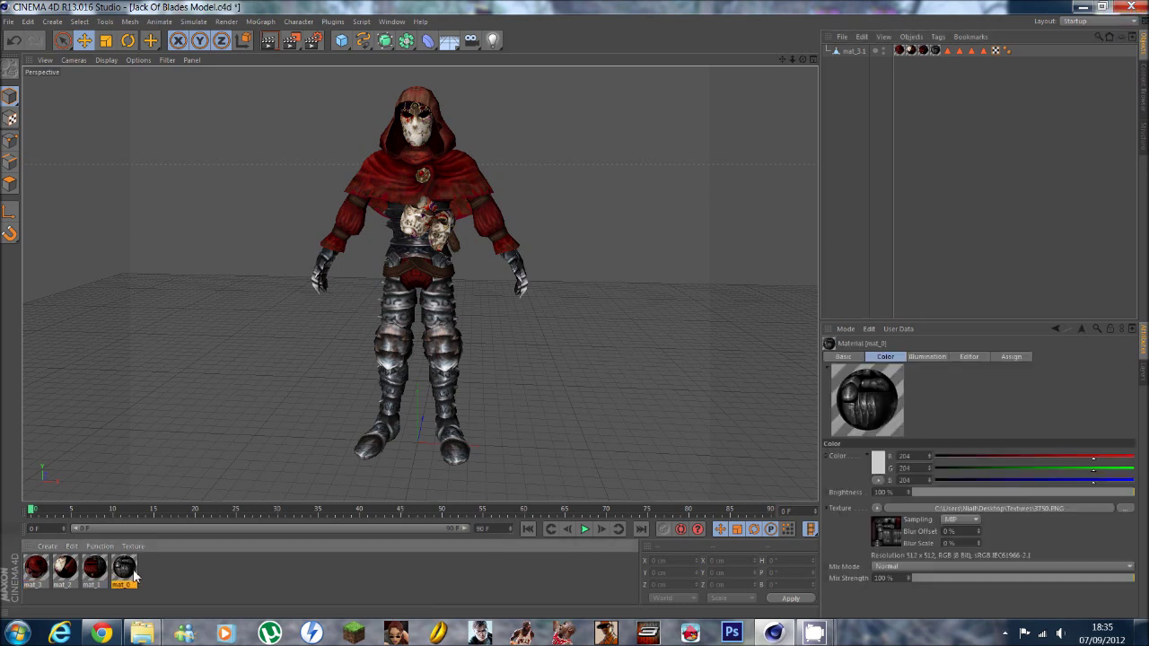
{"action": "double_click", "coordinate": [125, 569]}
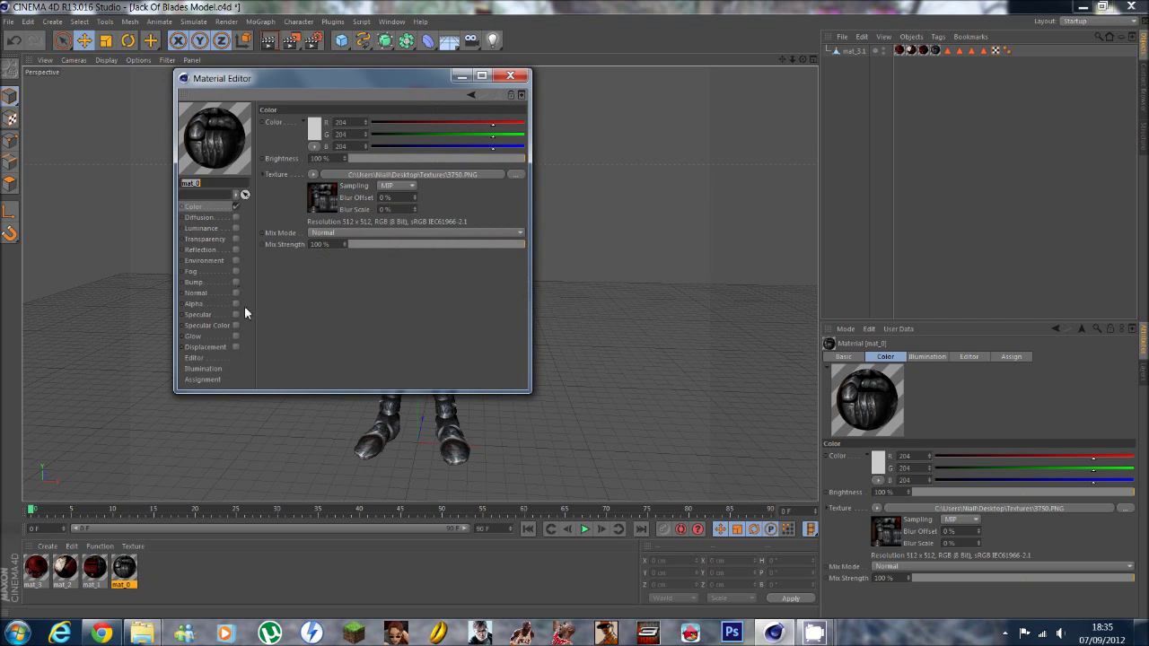
{"action": "left_click", "coordinate": [510, 77]}
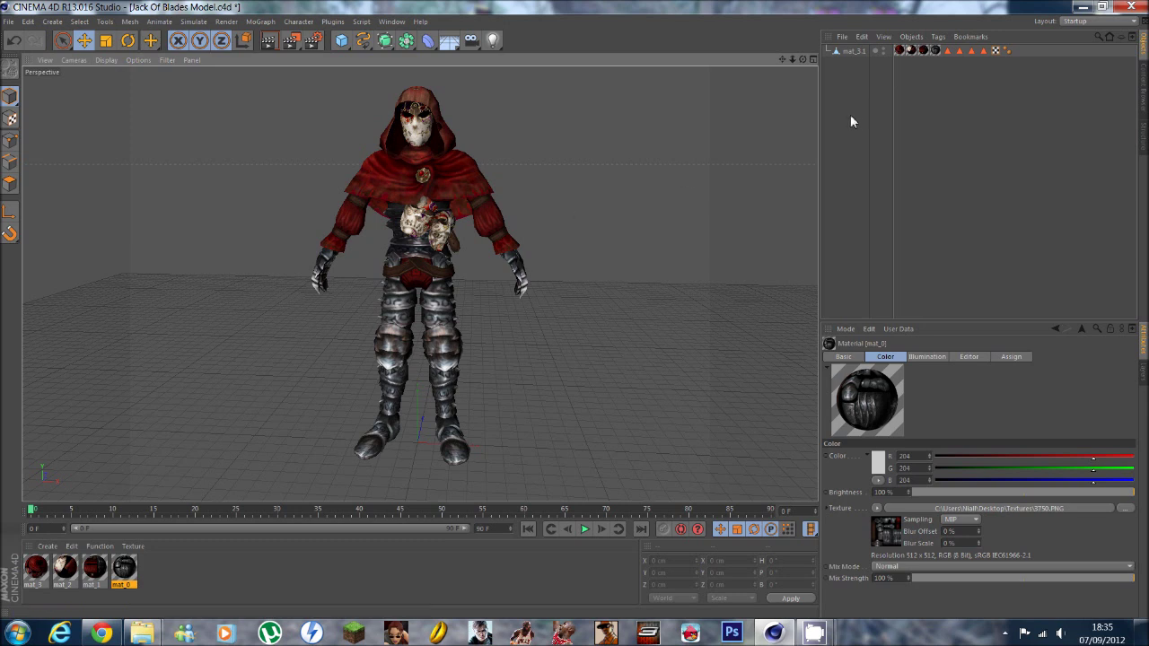
{"action": "left_click", "coordinate": [1128, 7]}
Step: Confirm saving changes, then go up to Fable TLC and open the Fisherman folder
{"action": "left_click", "coordinate": [526, 371]}
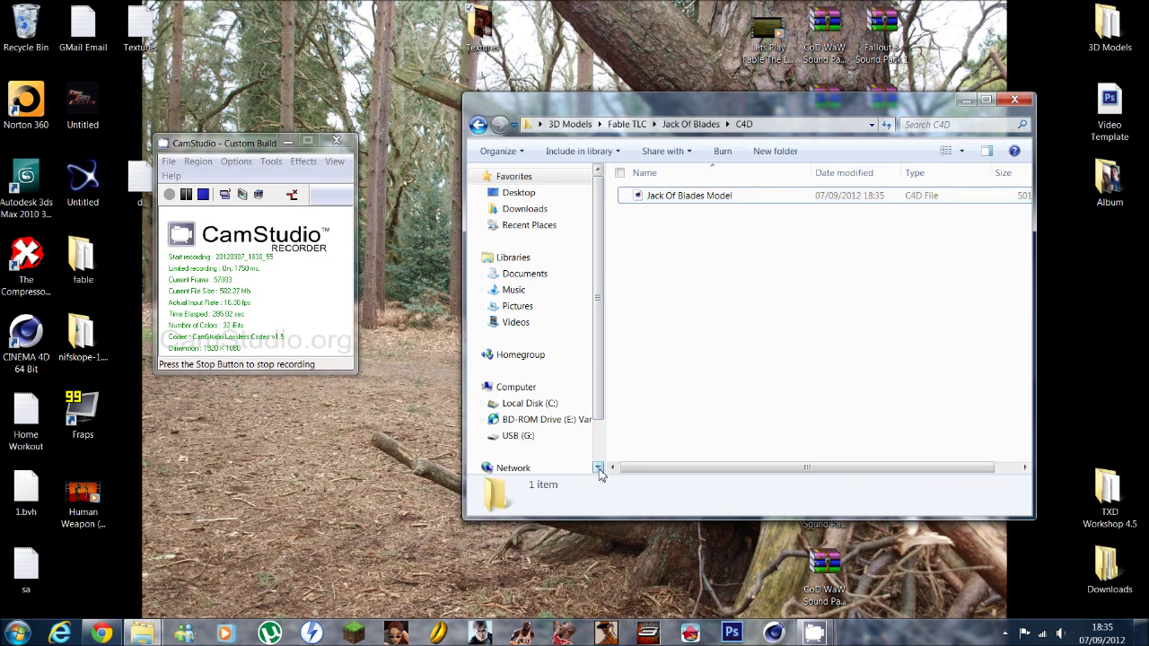
{"action": "left_click", "coordinate": [478, 124]}
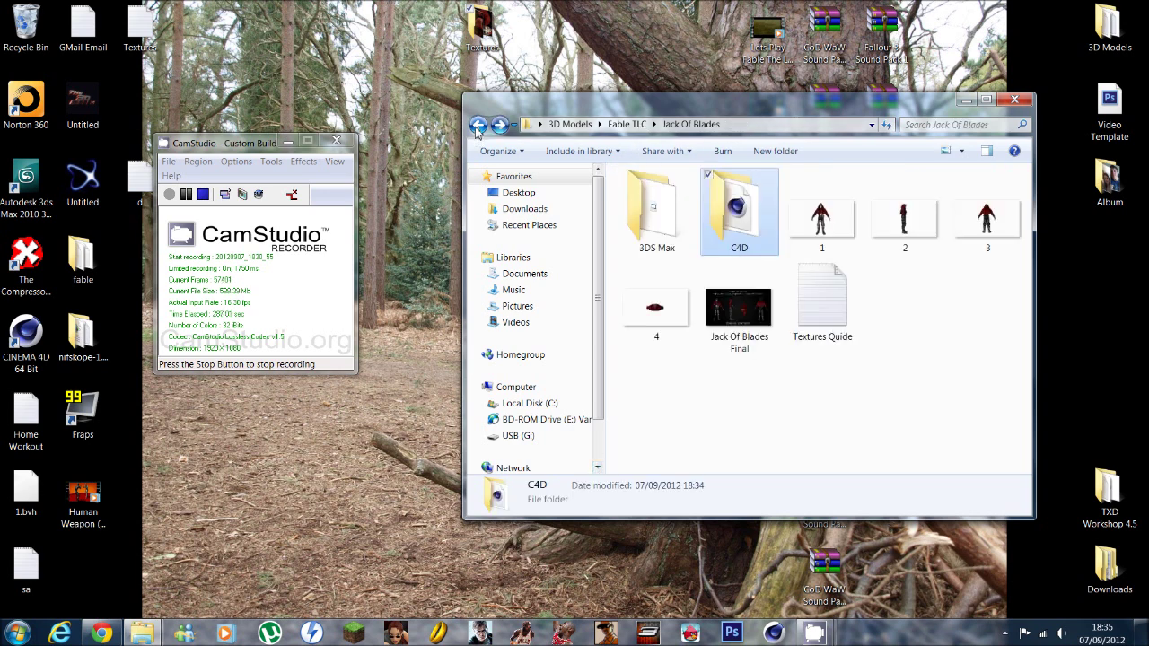
{"action": "left_click", "coordinate": [478, 125]}
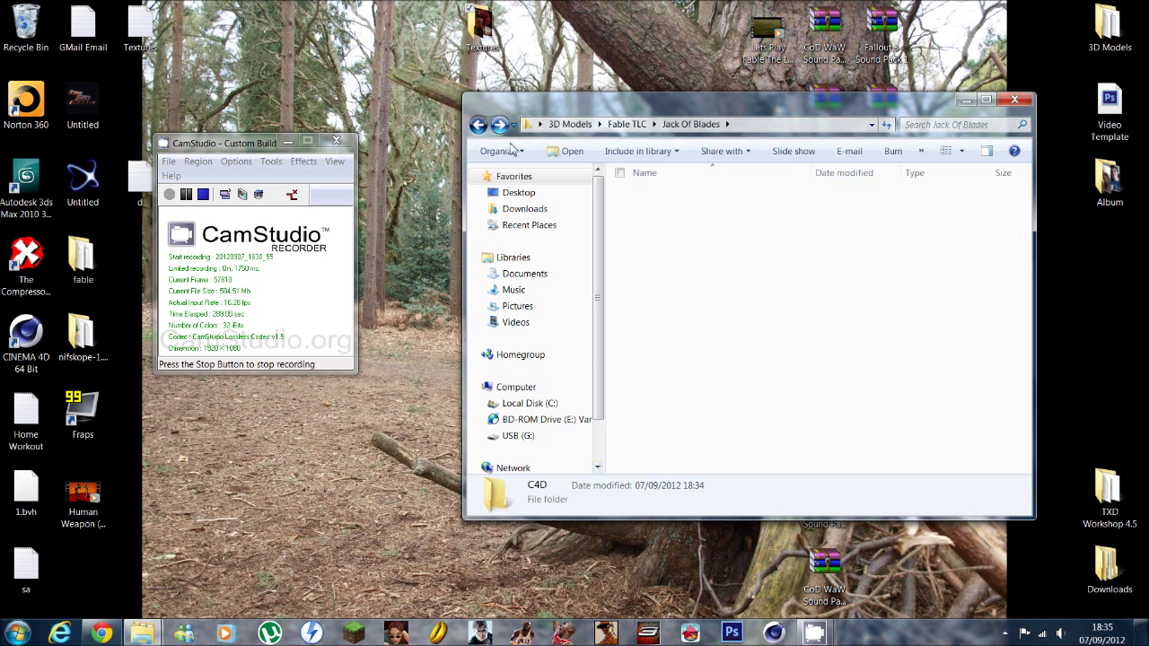
{"action": "left_click", "coordinate": [669, 404]}
{"action": "double_click", "coordinate": [663, 387]}
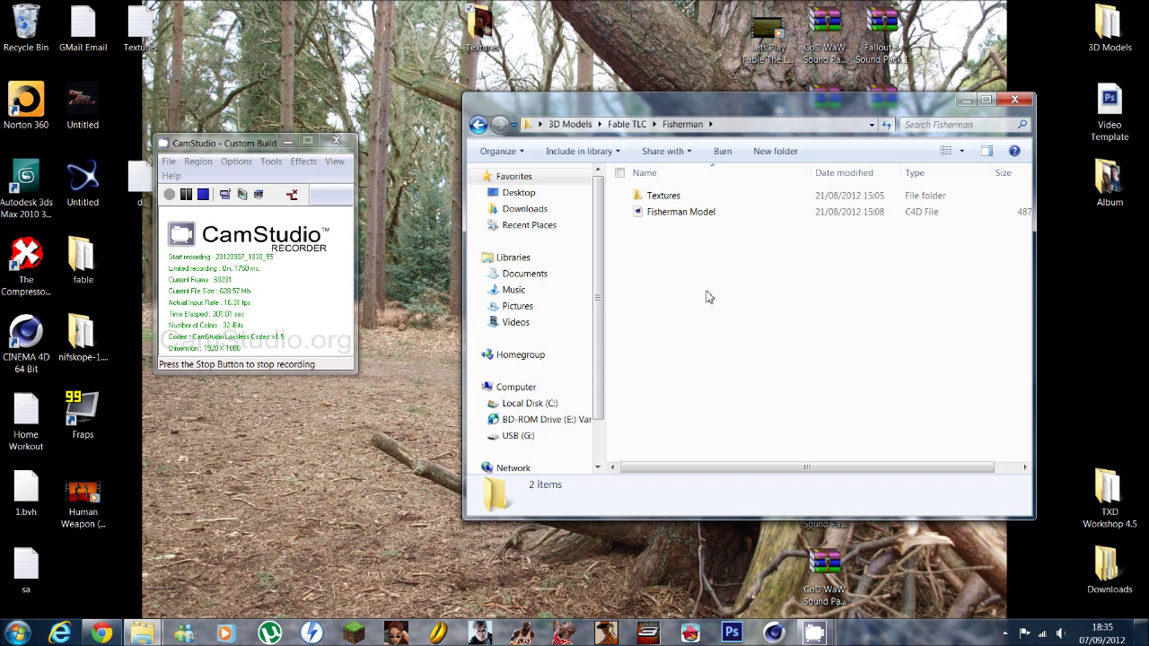
Step: Look inside Fisherman's Textures folder, then return to the Fisherman folder
{"action": "left_click", "coordinate": [658, 200]}
{"action": "double_click", "coordinate": [658, 199]}
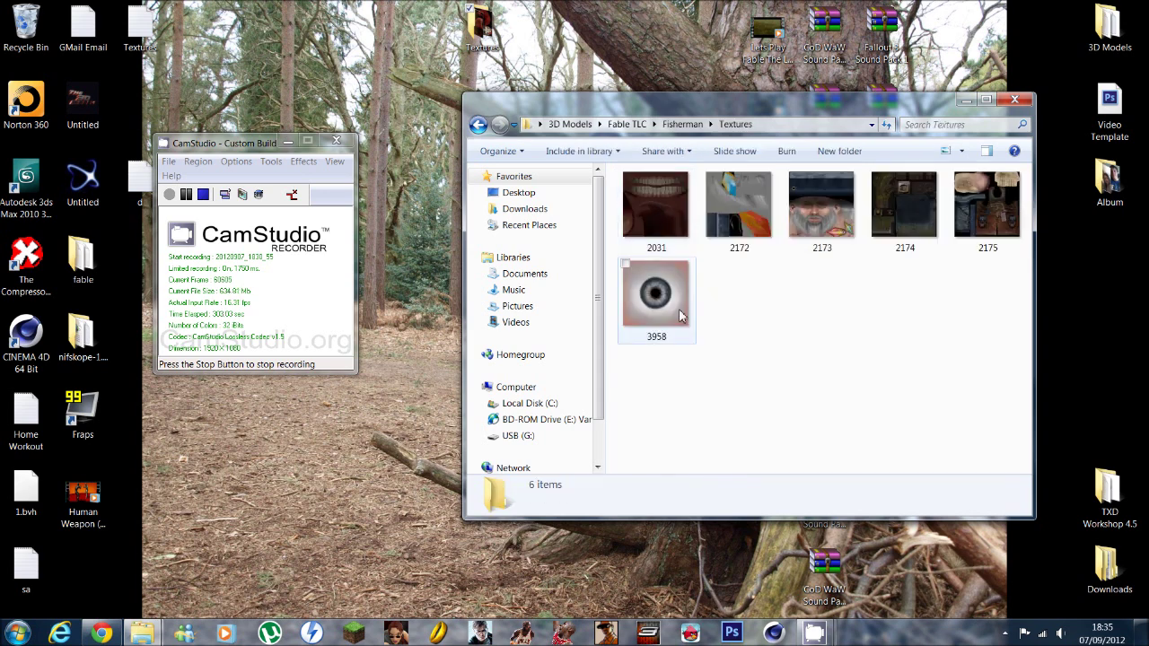
{"action": "left_click", "coordinate": [479, 126]}
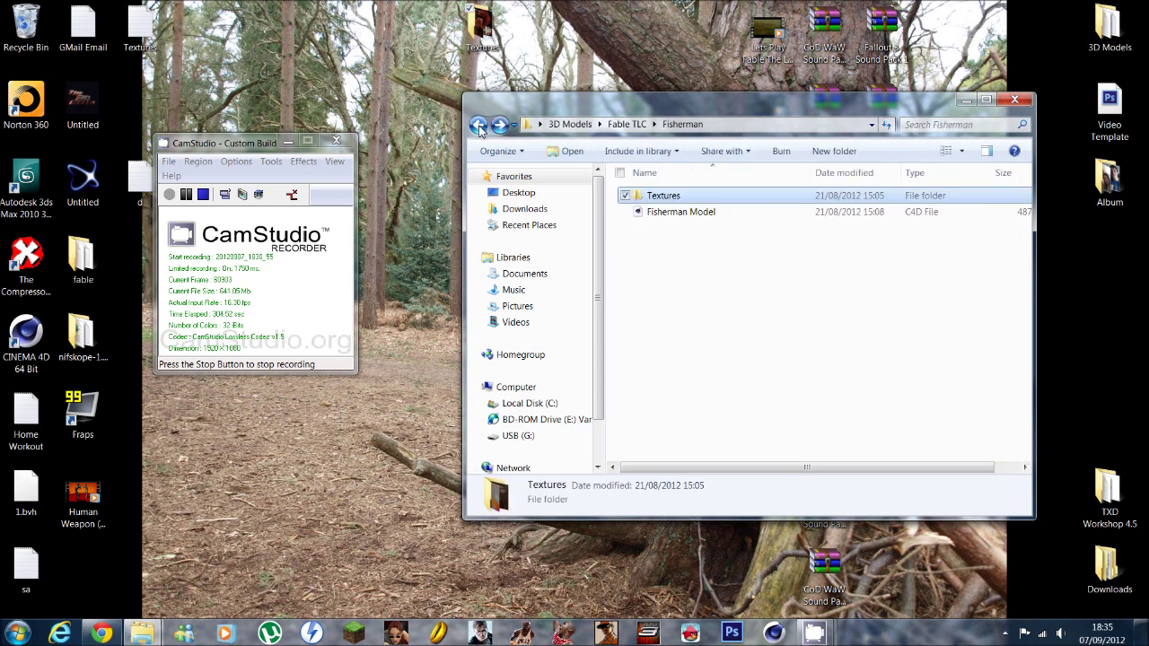
{"action": "left_click", "coordinate": [655, 284]}
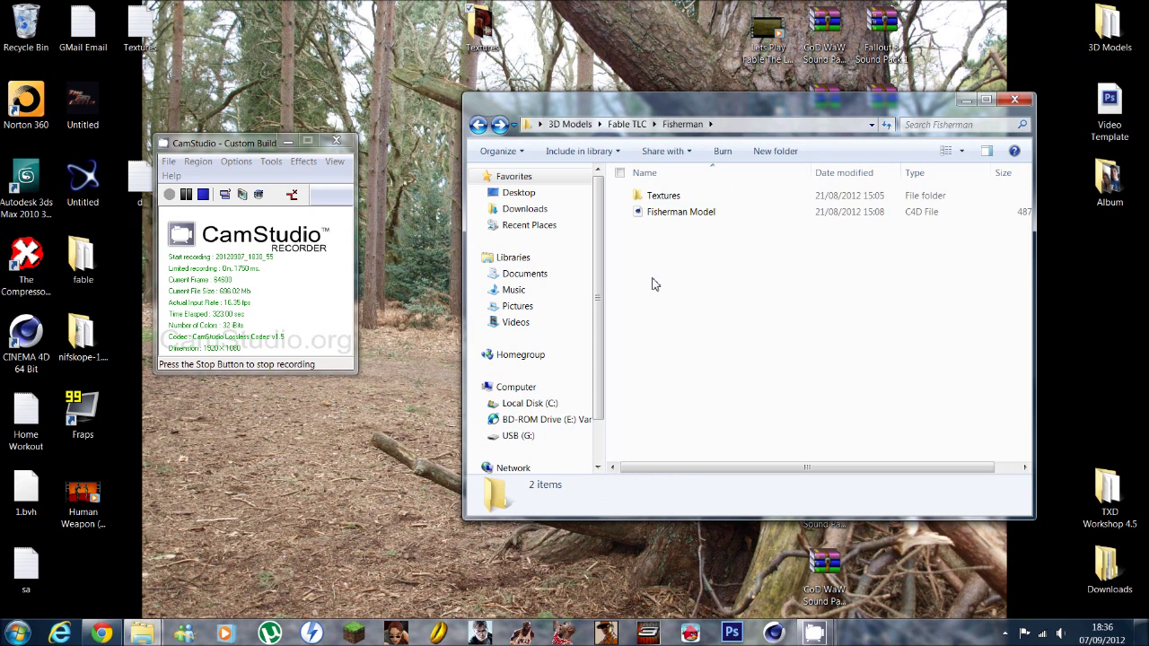